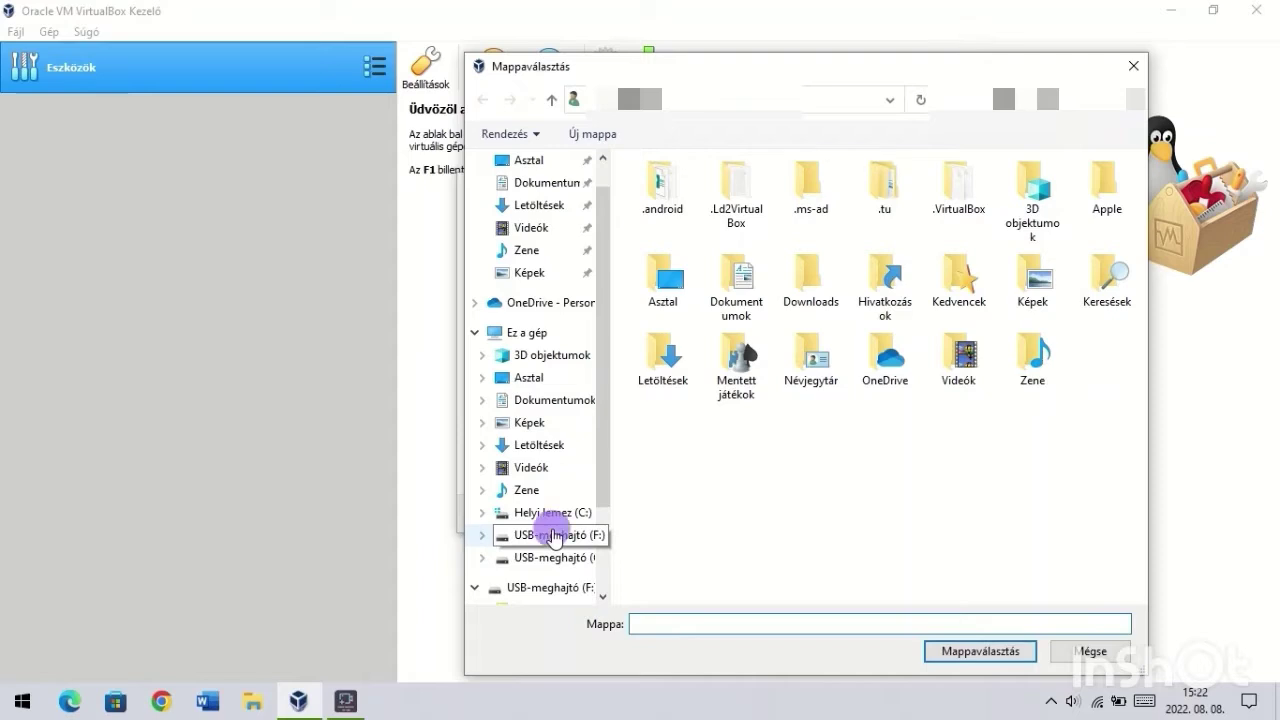
# - Store the new VM on F:, set its version to Windows XP (32-bit), and name it xp
pyautogui.click(973, 651)
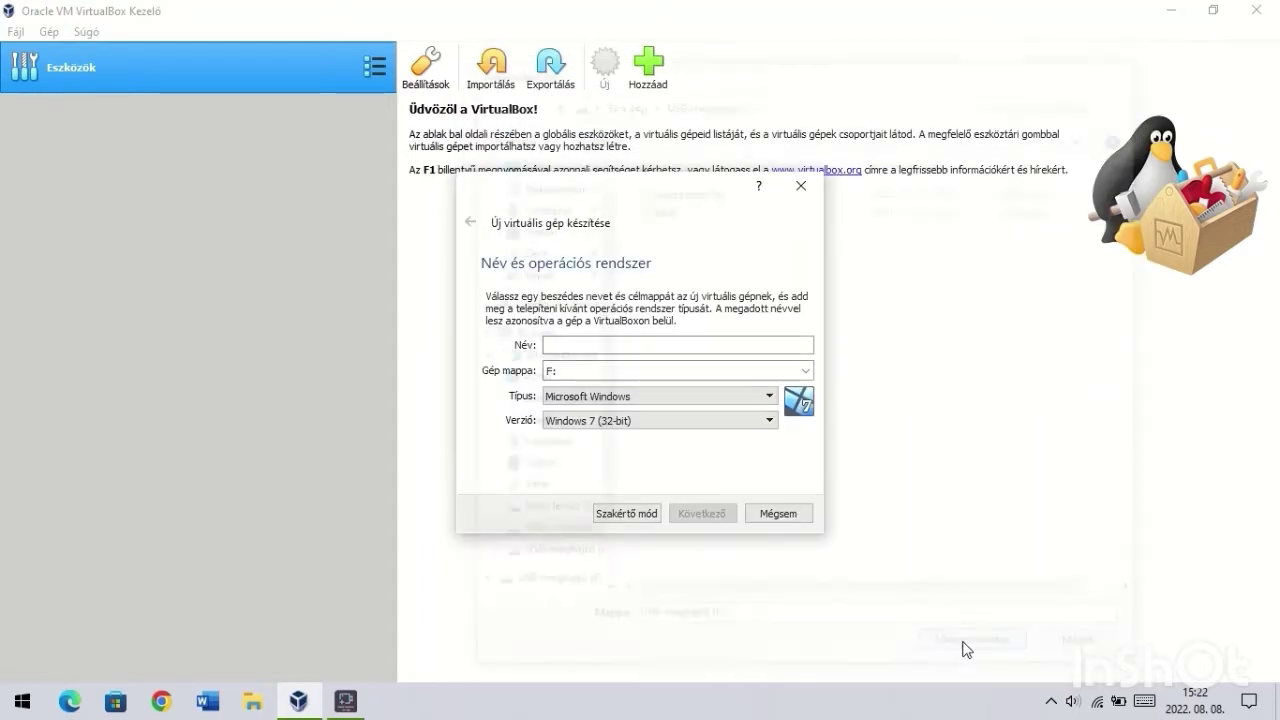
pyautogui.click(600, 422)
pyautogui.scroll(2, 620, 530)
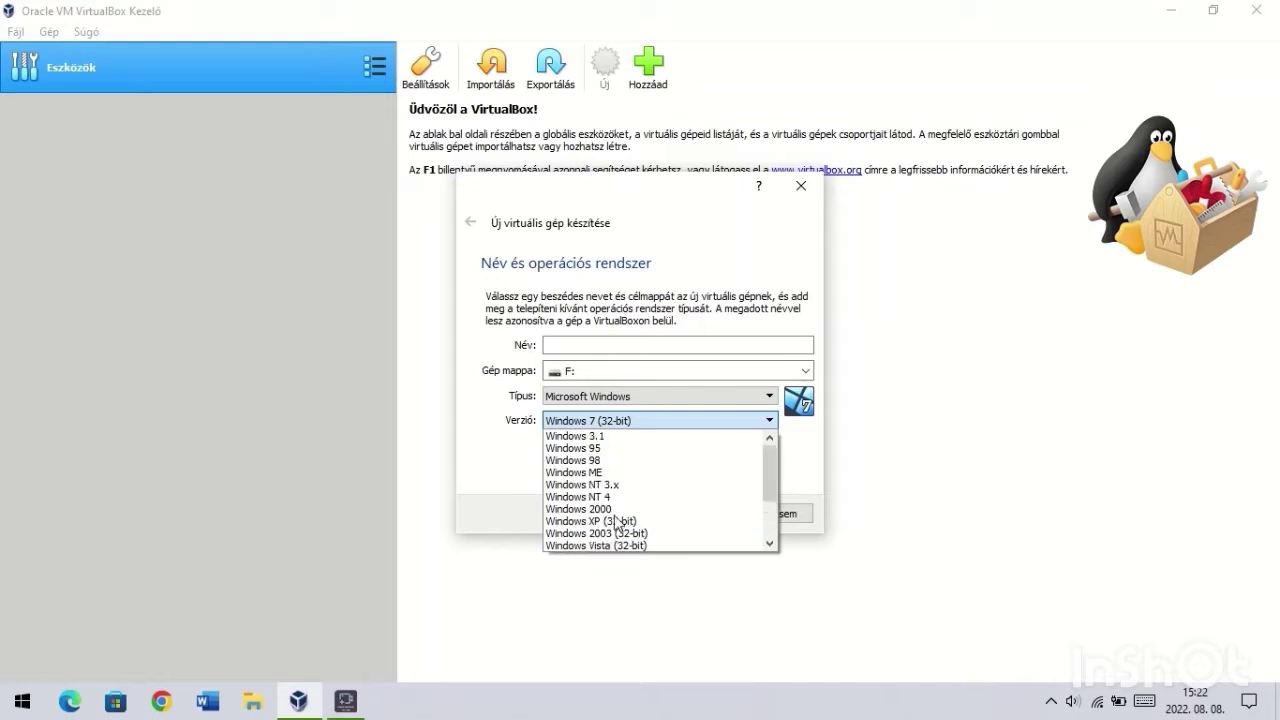
pyautogui.click(612, 520)
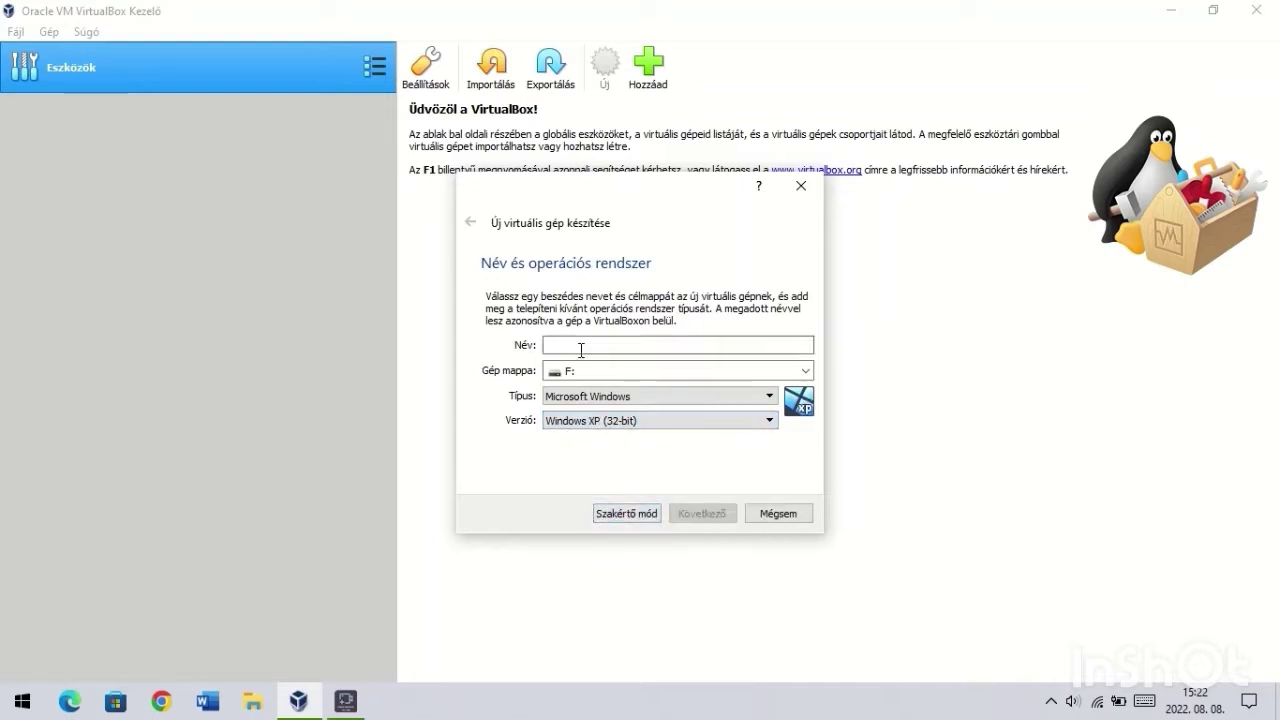
pyautogui.click(580, 349)
pyautogui.write('xp')
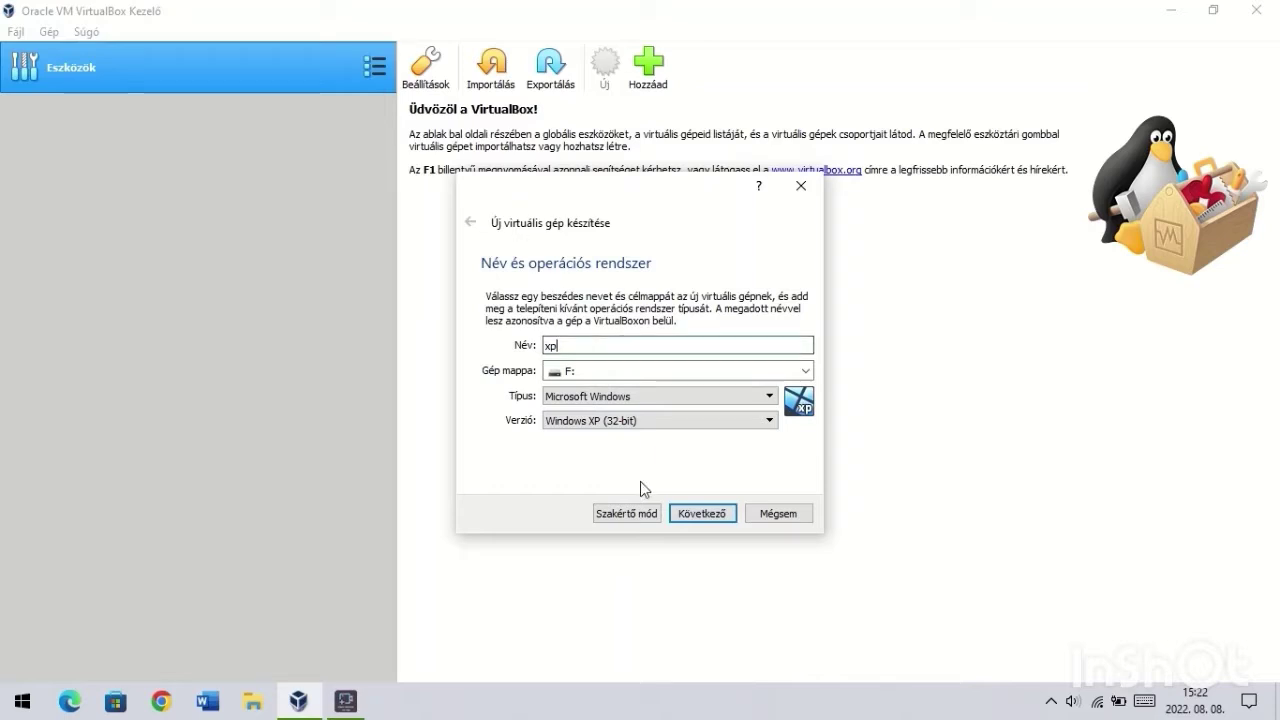
# - Give the xp machine 2048 MB of memory
pyautogui.click(712, 517)
pyautogui.doubleClick(765, 360)
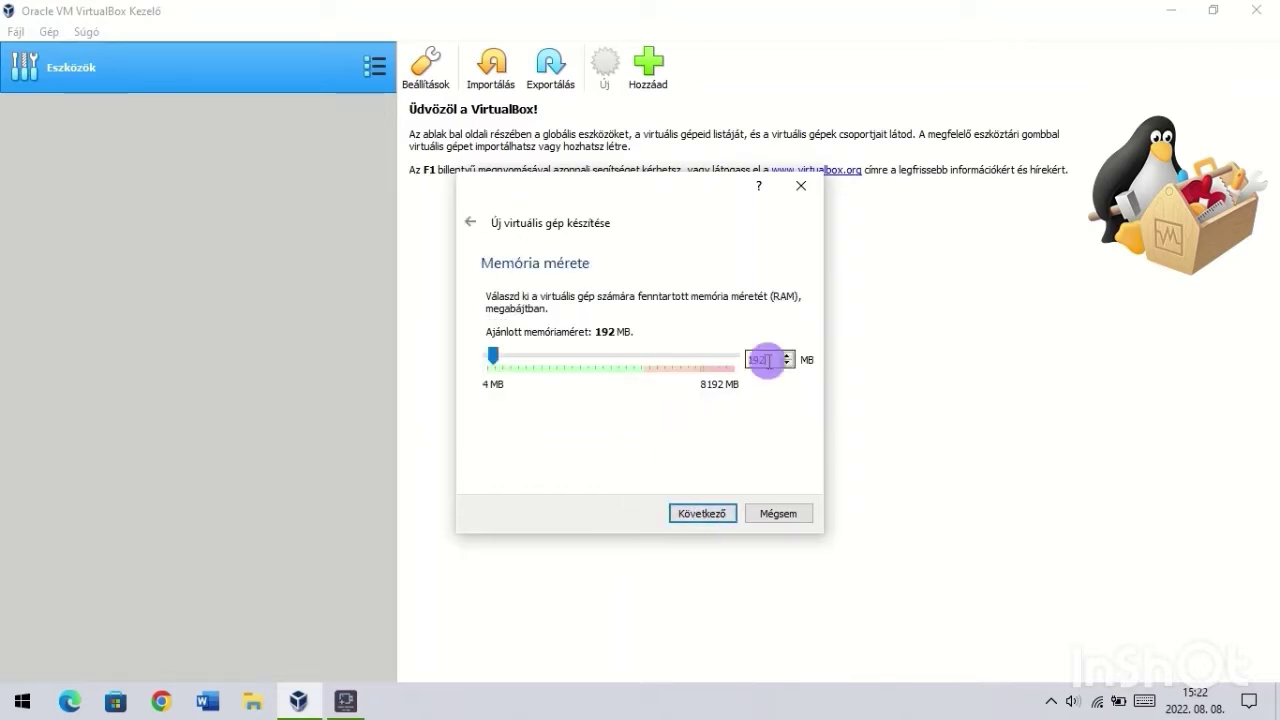
pyautogui.write('20')
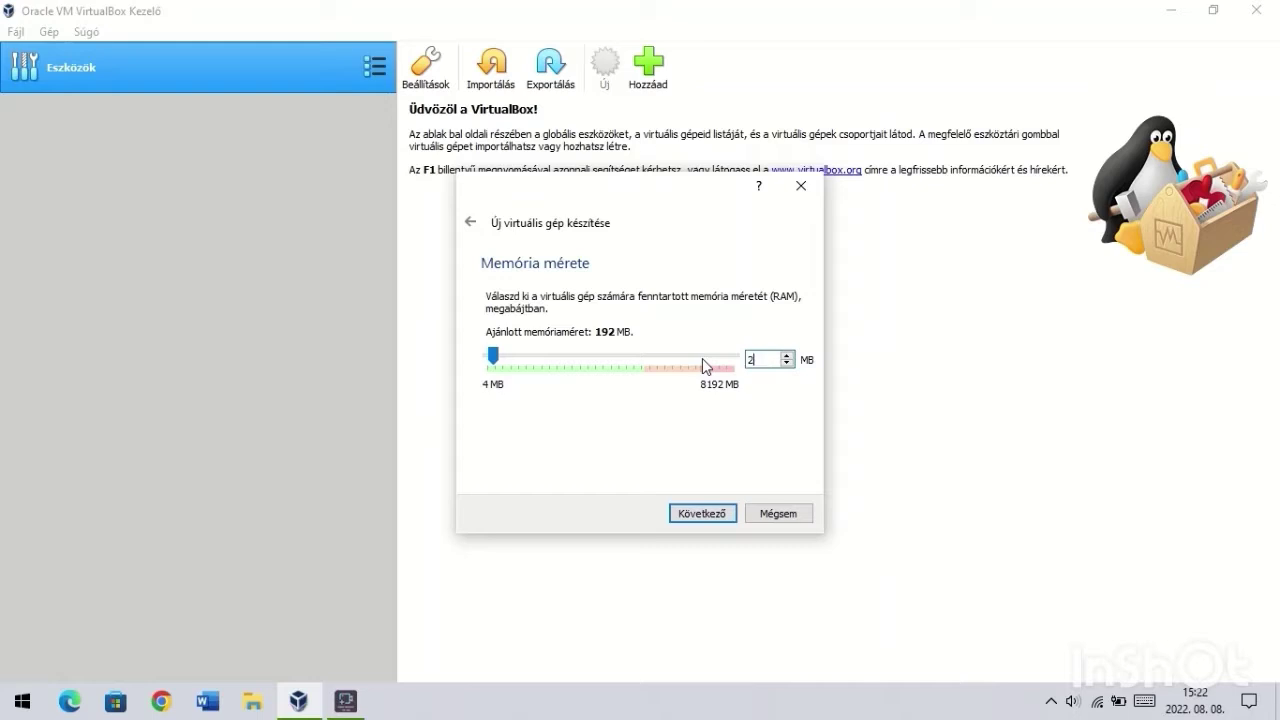
pyautogui.write('48')
pyautogui.click(700, 516)
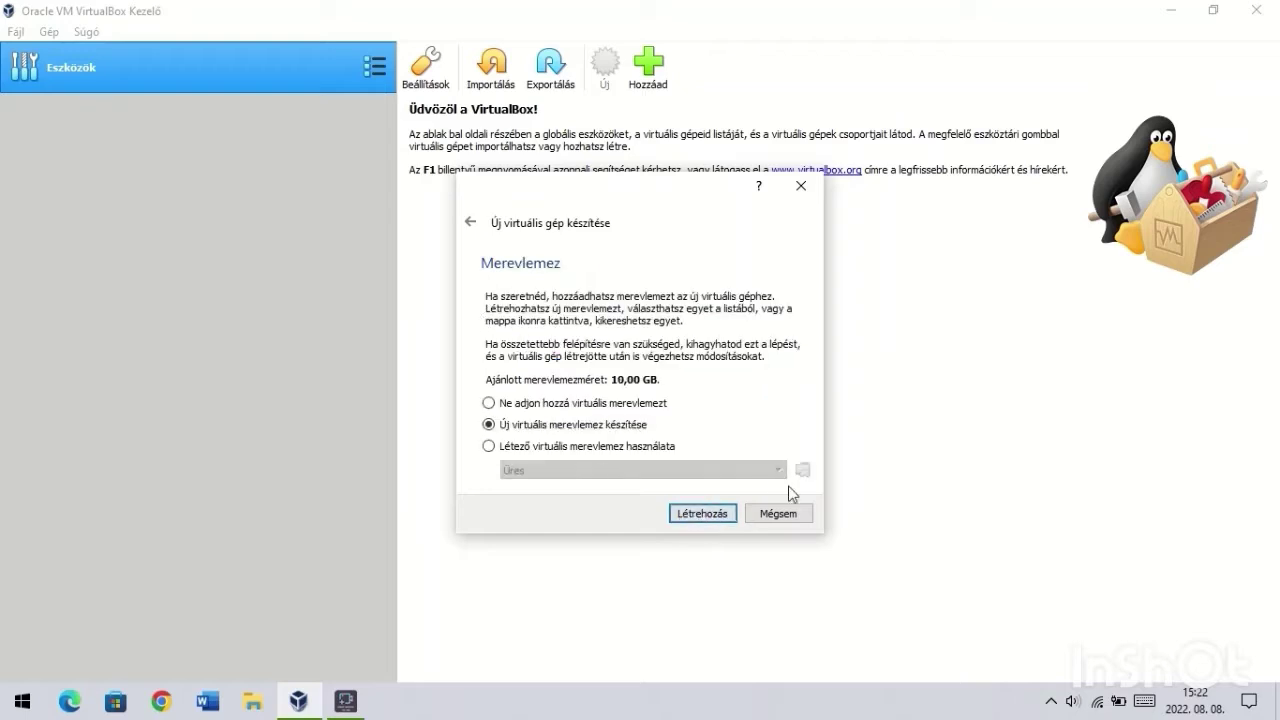
# - Create a new dynamically growing 10 GB VDI disk at F:\xp\xp.vdi
pyautogui.click(706, 515)
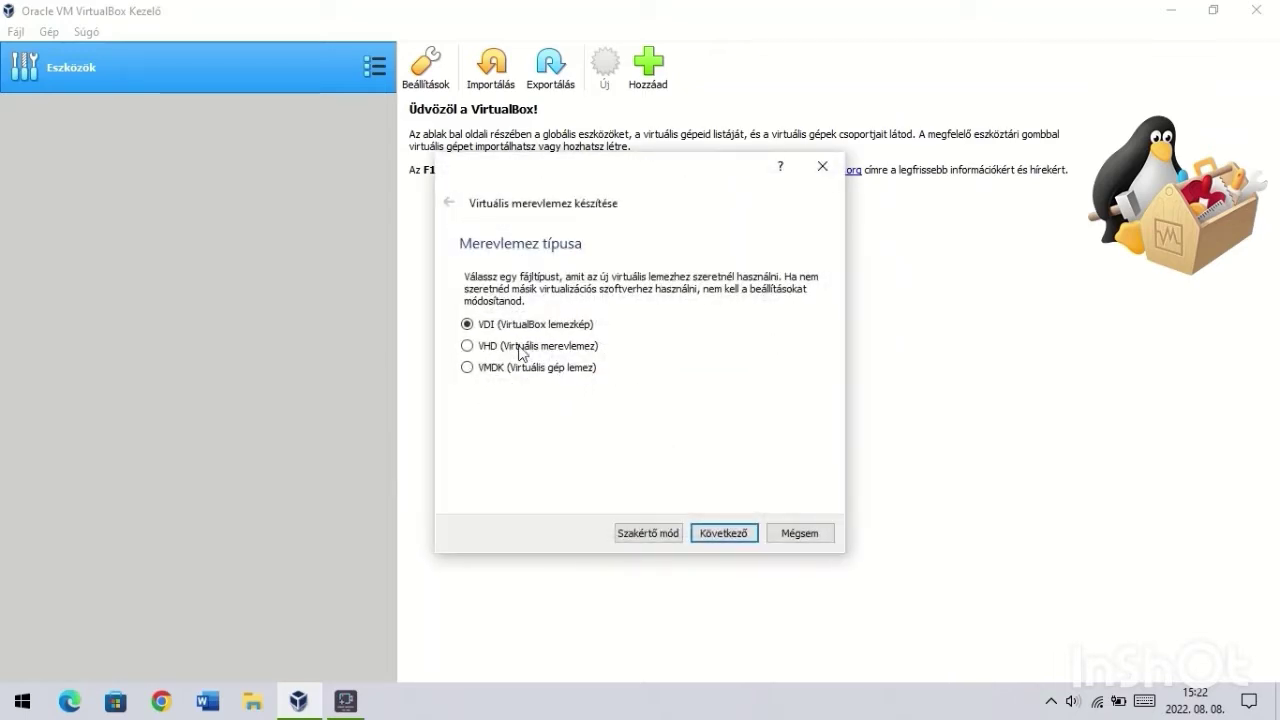
pyautogui.click(735, 538)
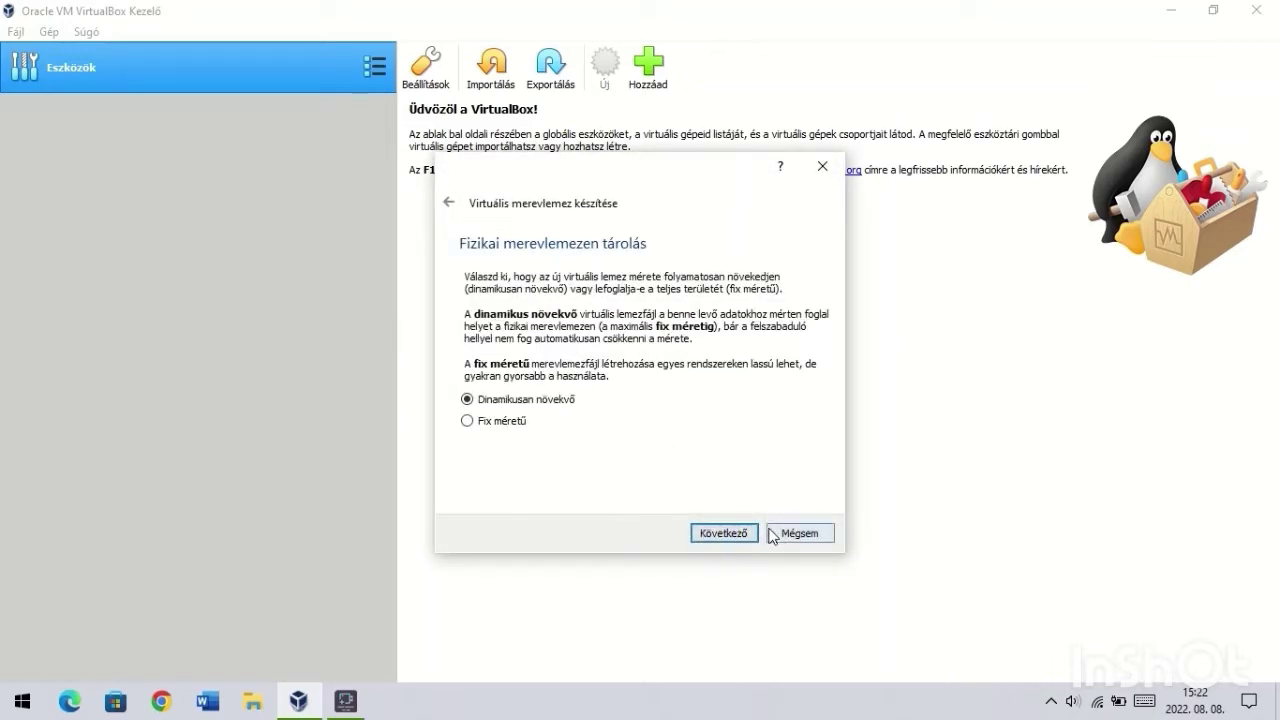
pyautogui.click(735, 538)
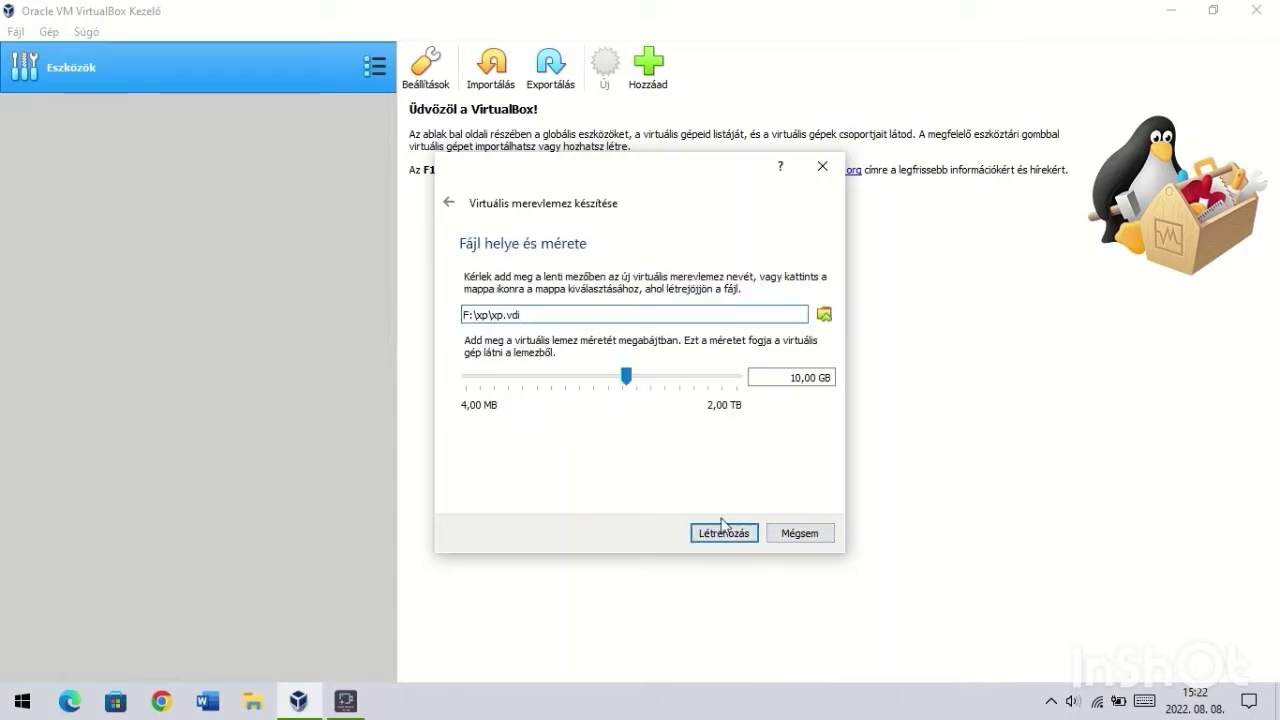
pyautogui.click(718, 533)
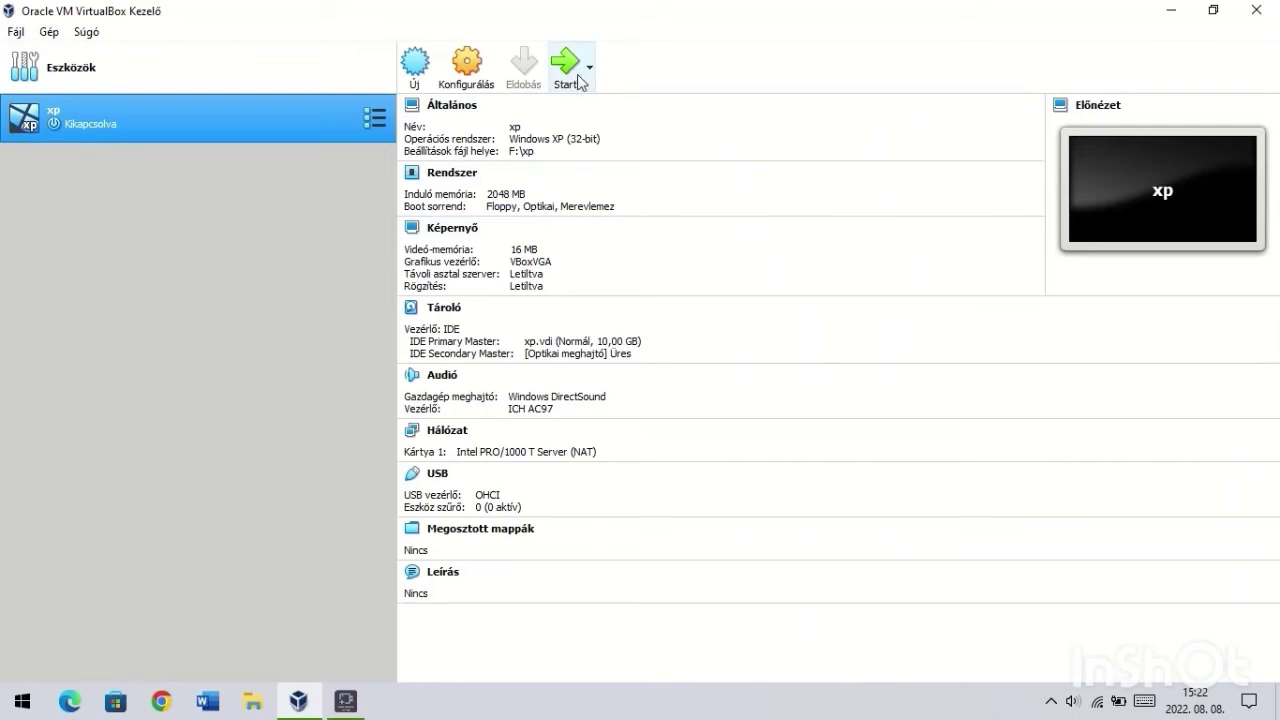
# - Start xp with the desktop's en_windows_xp Professional ISO as its boot disk
pyautogui.click(565, 73)
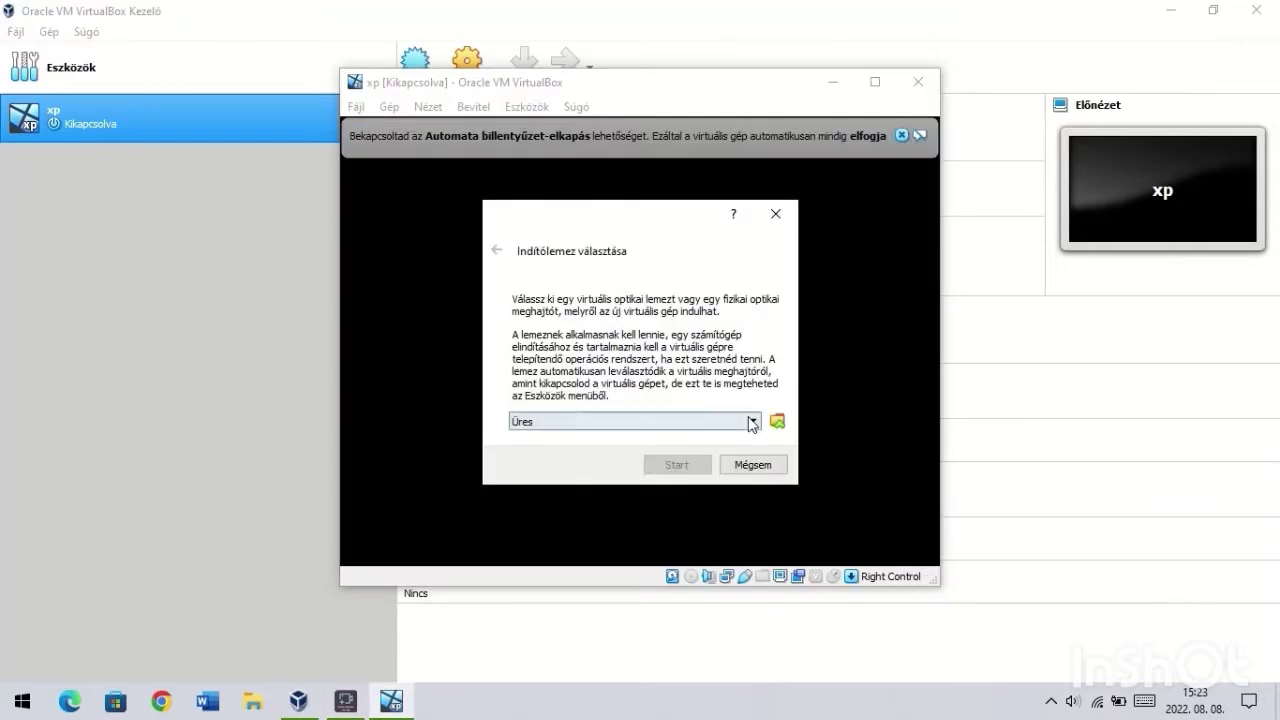
pyautogui.click(777, 421)
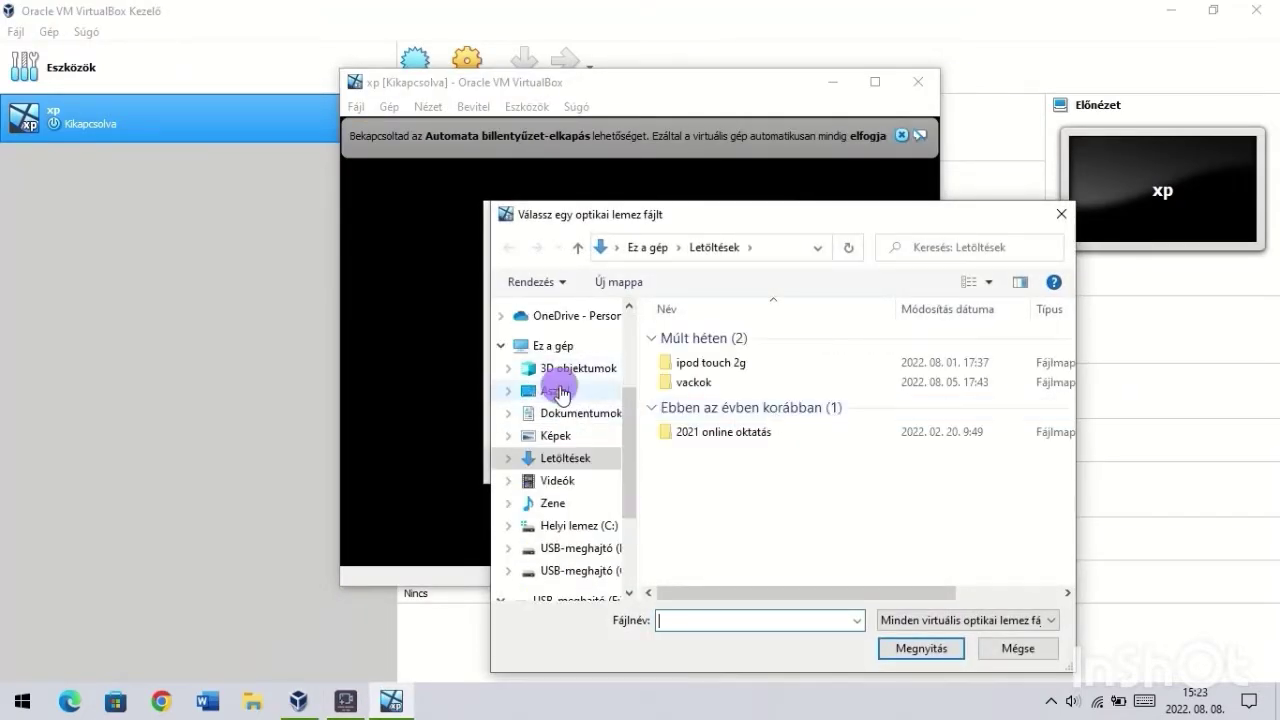
pyautogui.click(560, 390)
pyautogui.click(706, 398)
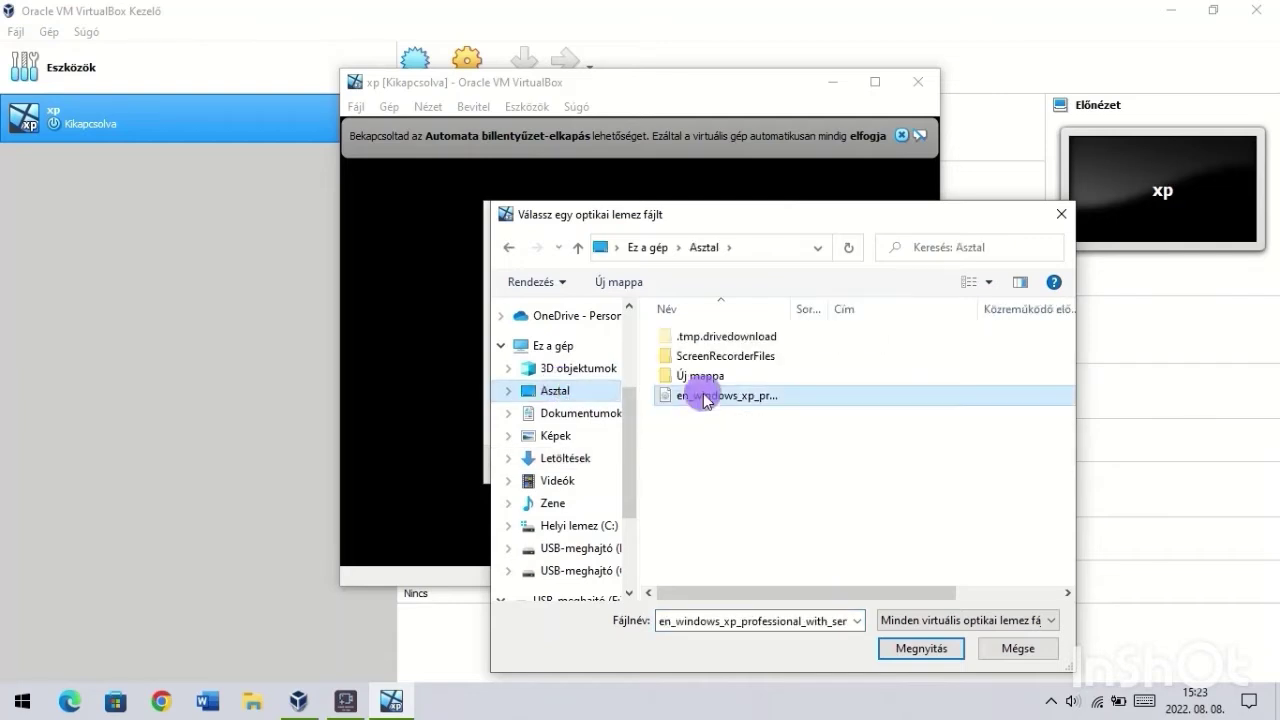
pyautogui.click(932, 652)
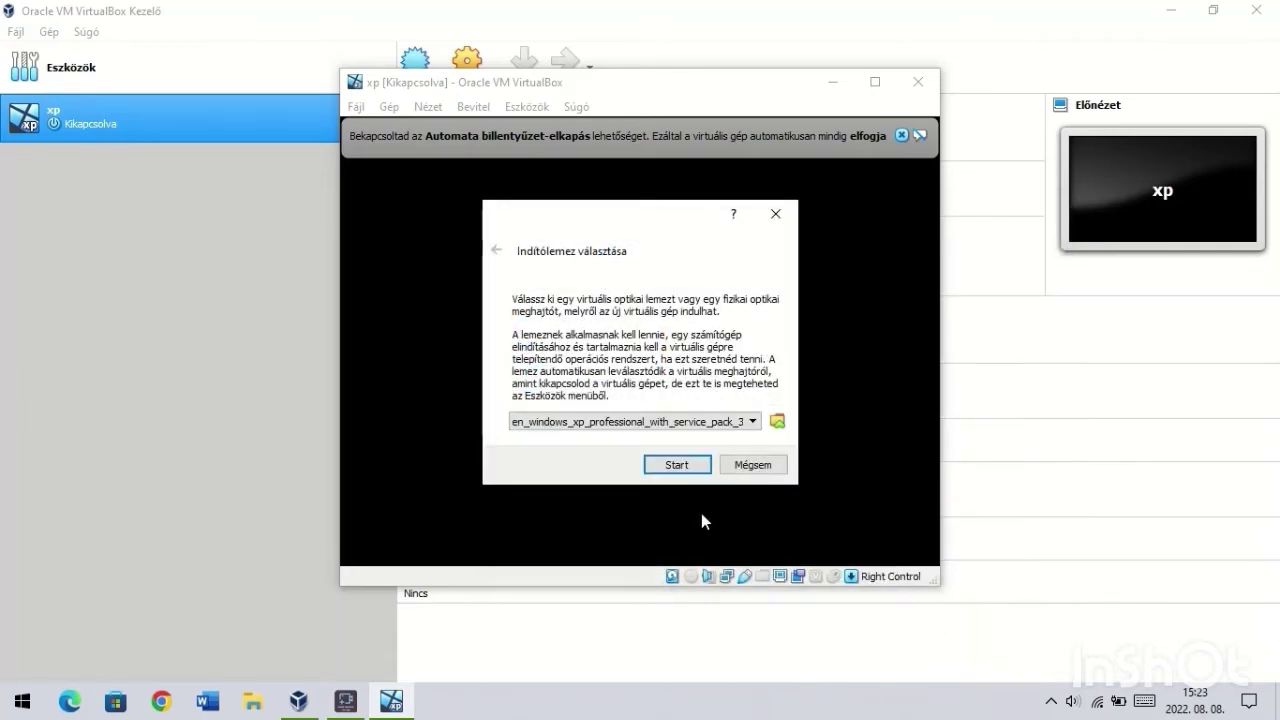
pyautogui.click(676, 466)
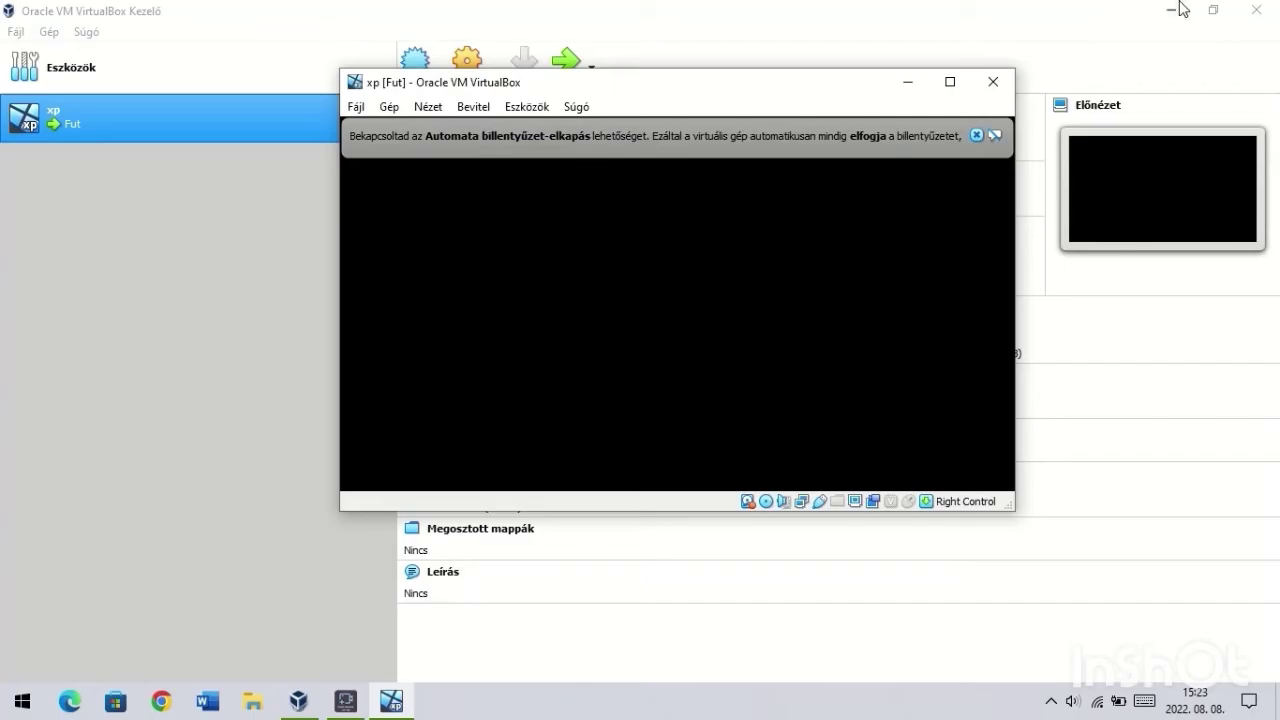
# - Minimize the Manager, shift the VM window left, and dismiss the mouse-integration notice while Setup loads
pyautogui.click(1175, 9)
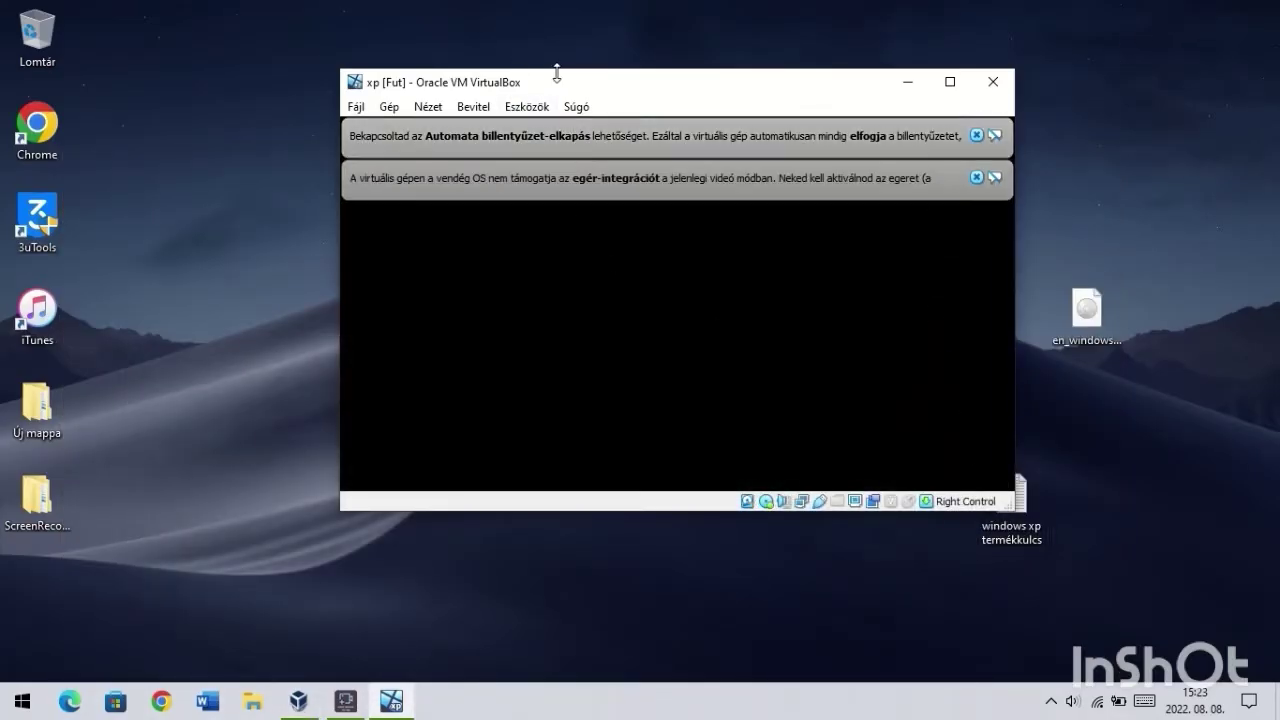
pyautogui.moveTo(815, 82); pyautogui.dragTo(659, 83)
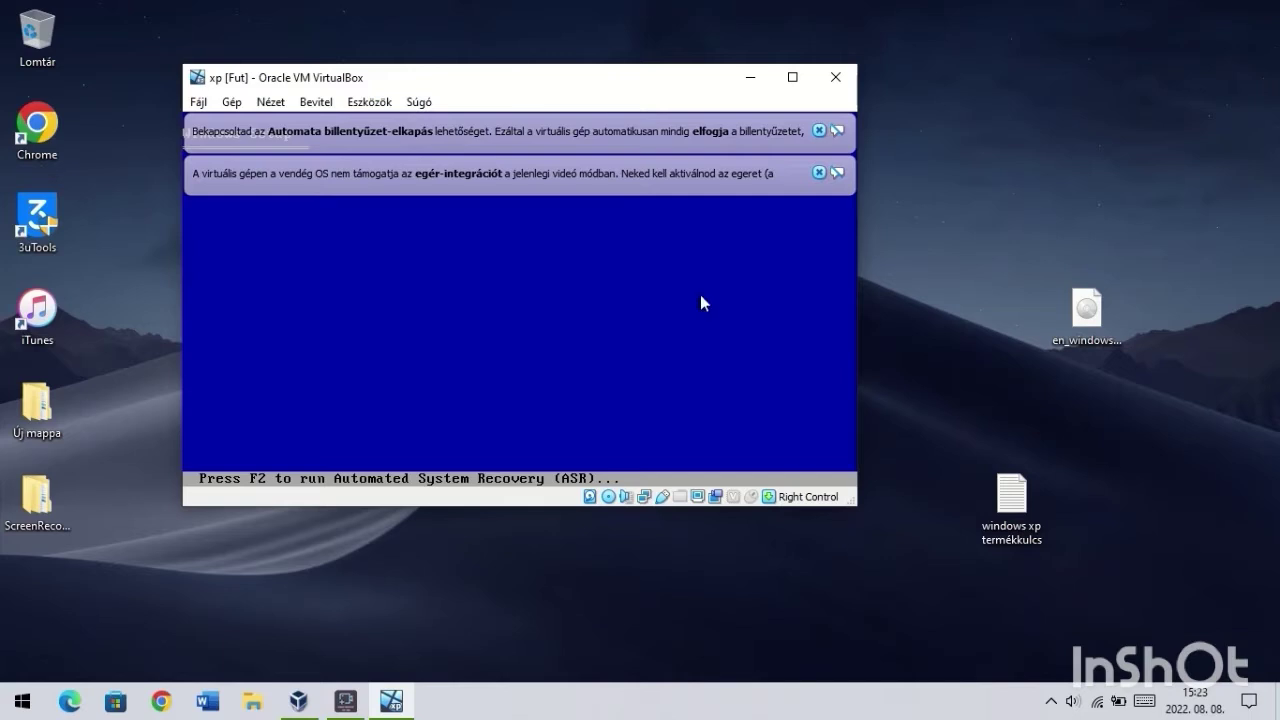
pyautogui.click(819, 173)
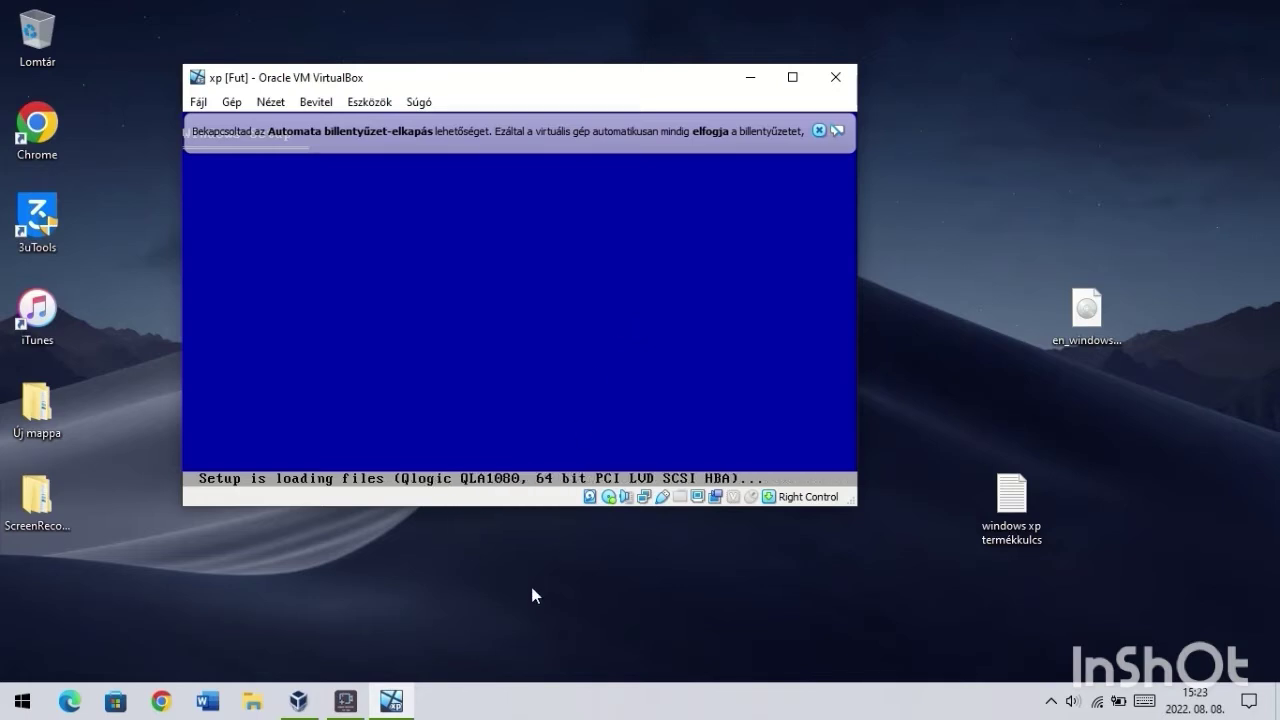
pyautogui.moveTo(393, 708)
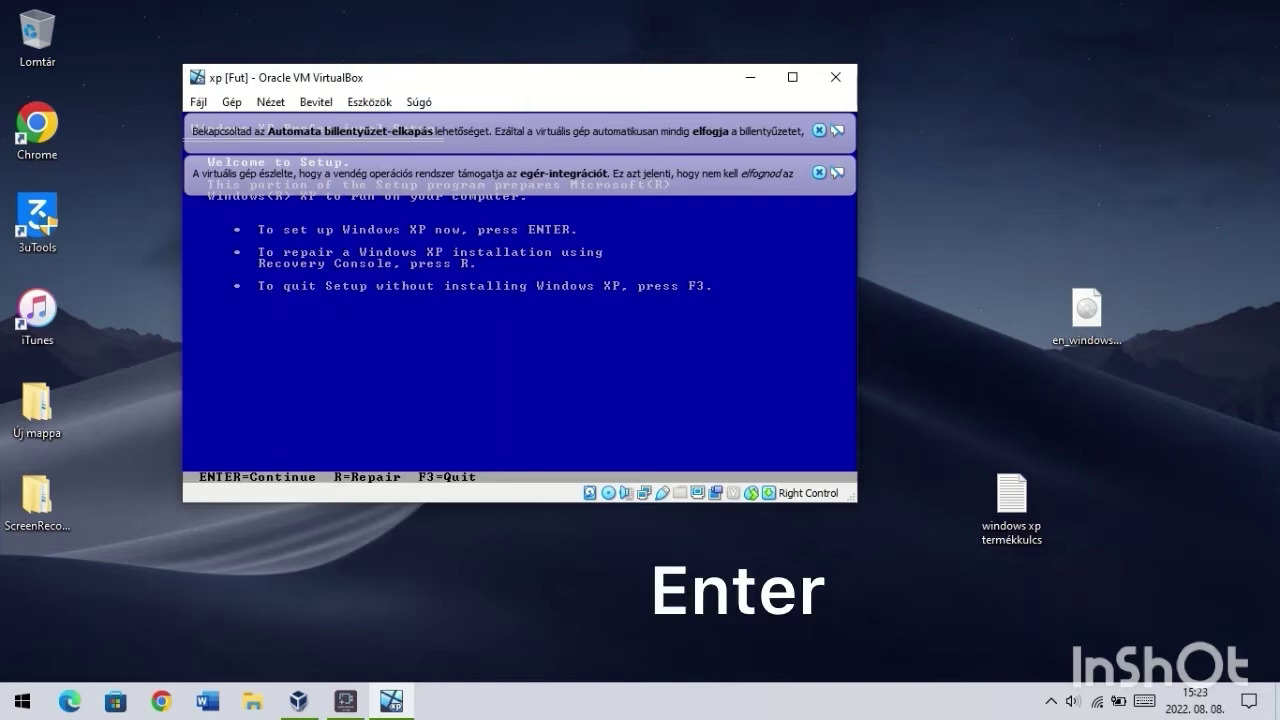
# - Accept the EULA and install XP on the 10237 MB unpartitioned space, formatted NTFS
pyautogui.press('Return')
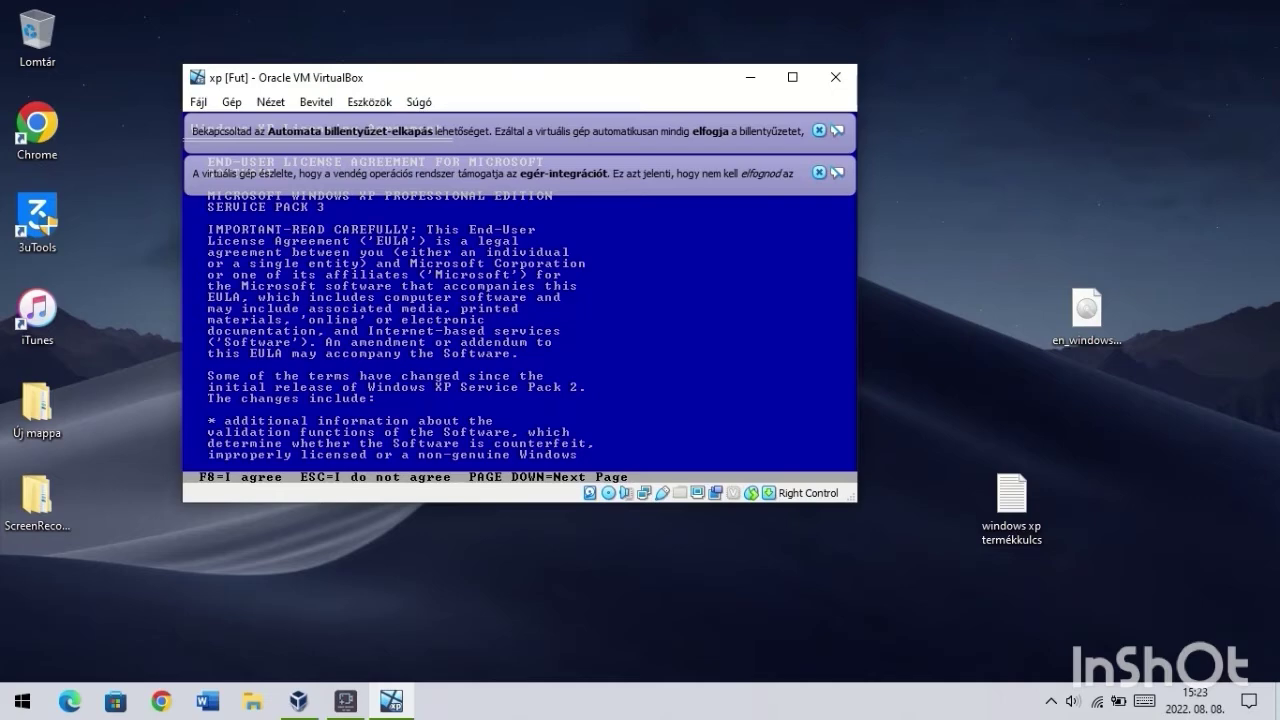
pyautogui.press('F8')
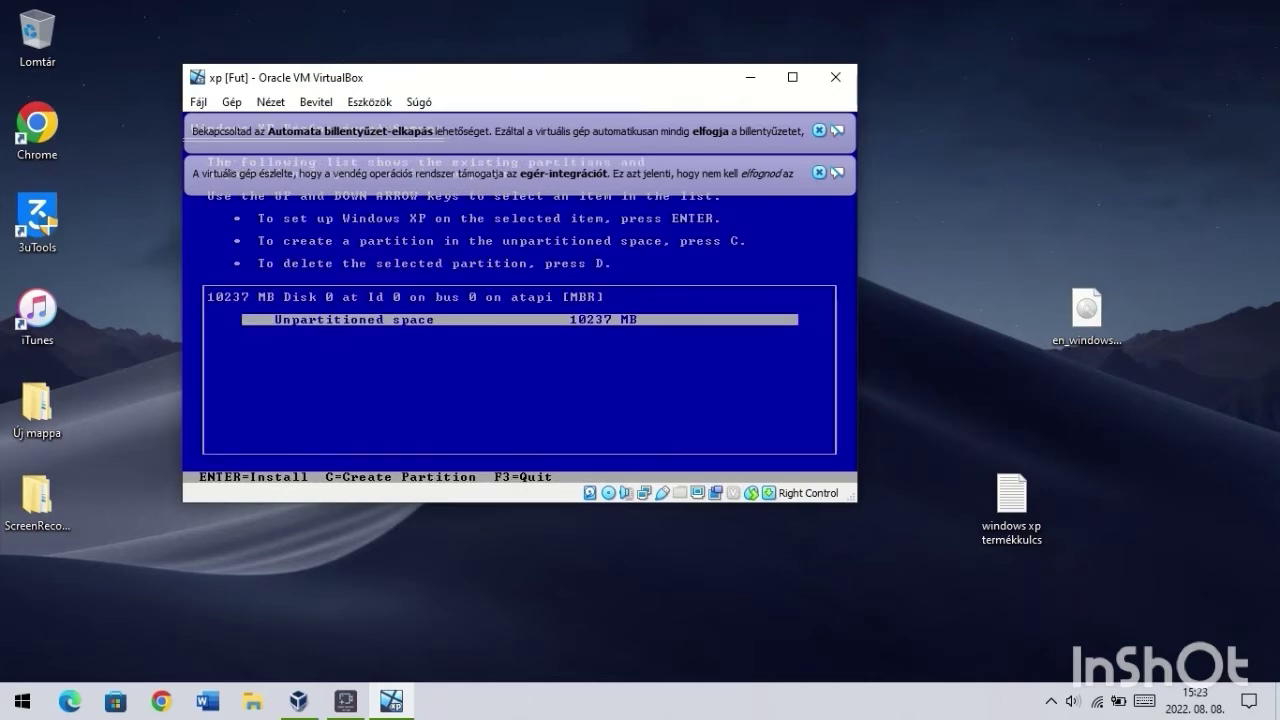
pyautogui.press('Return')
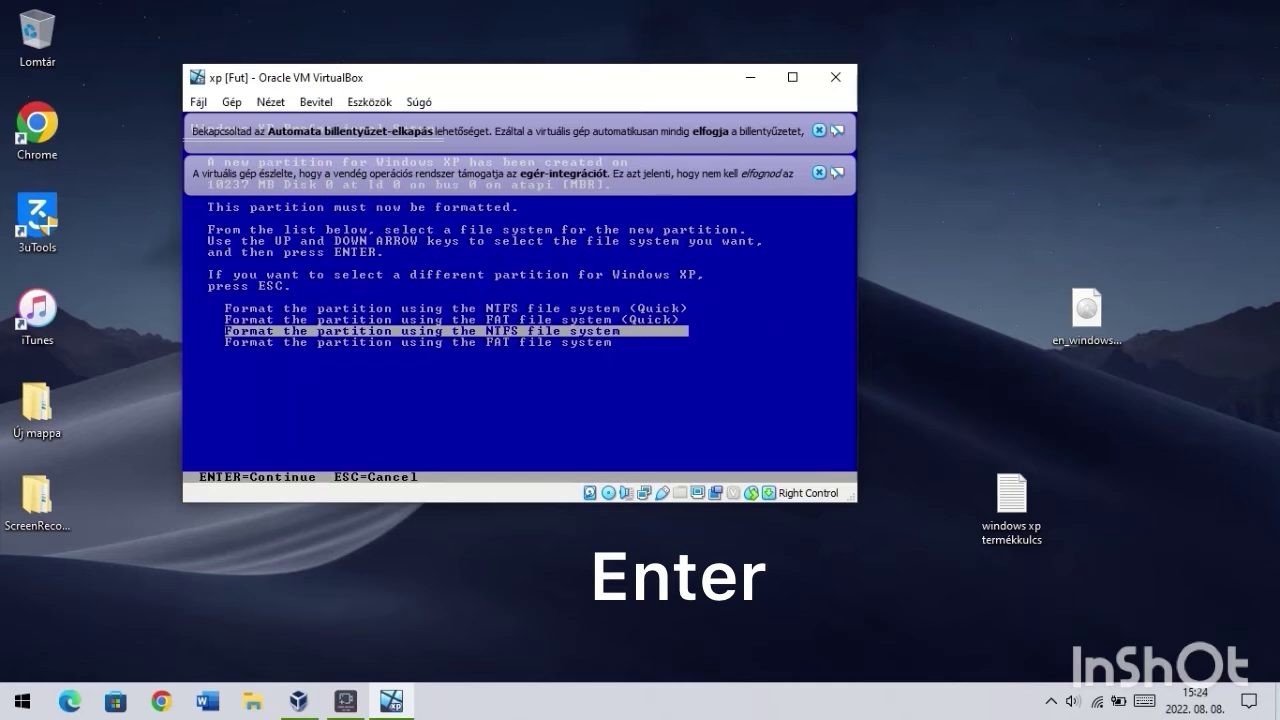
pyautogui.press('Return')
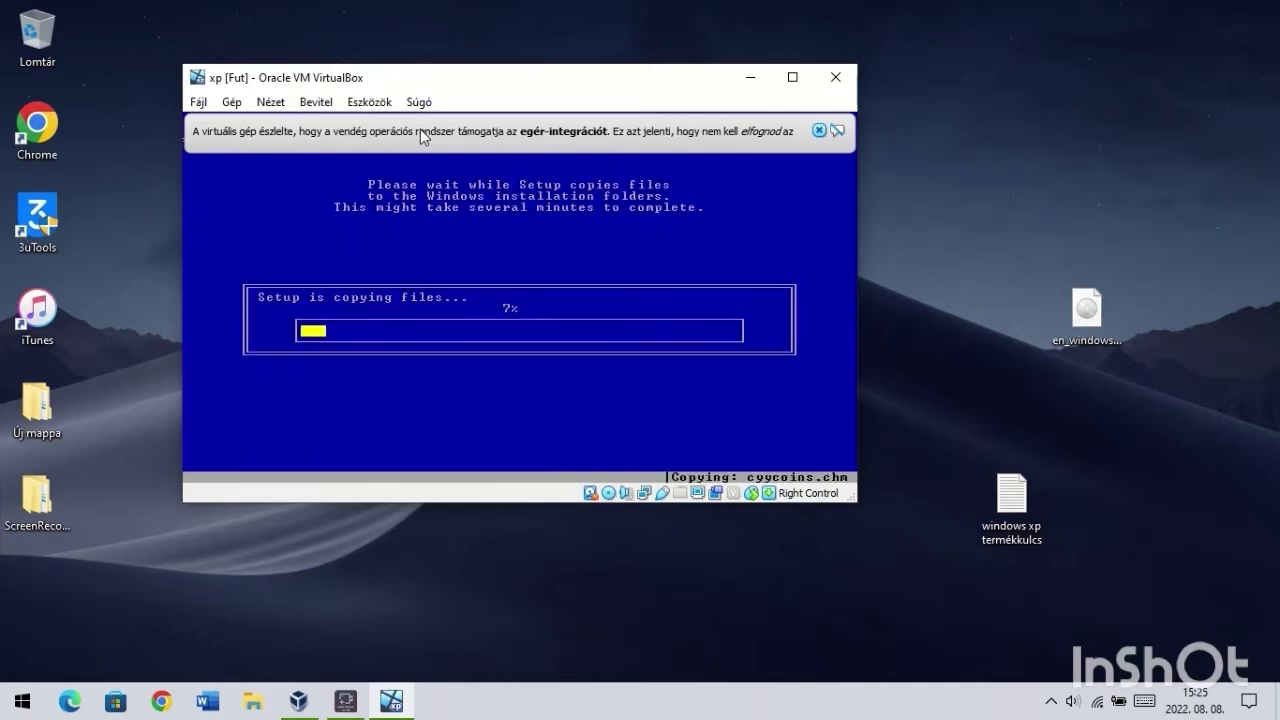
# - Wait through file copying and the reboot until the graphical Installing Windows stage appears
pyautogui.click(599, 210)
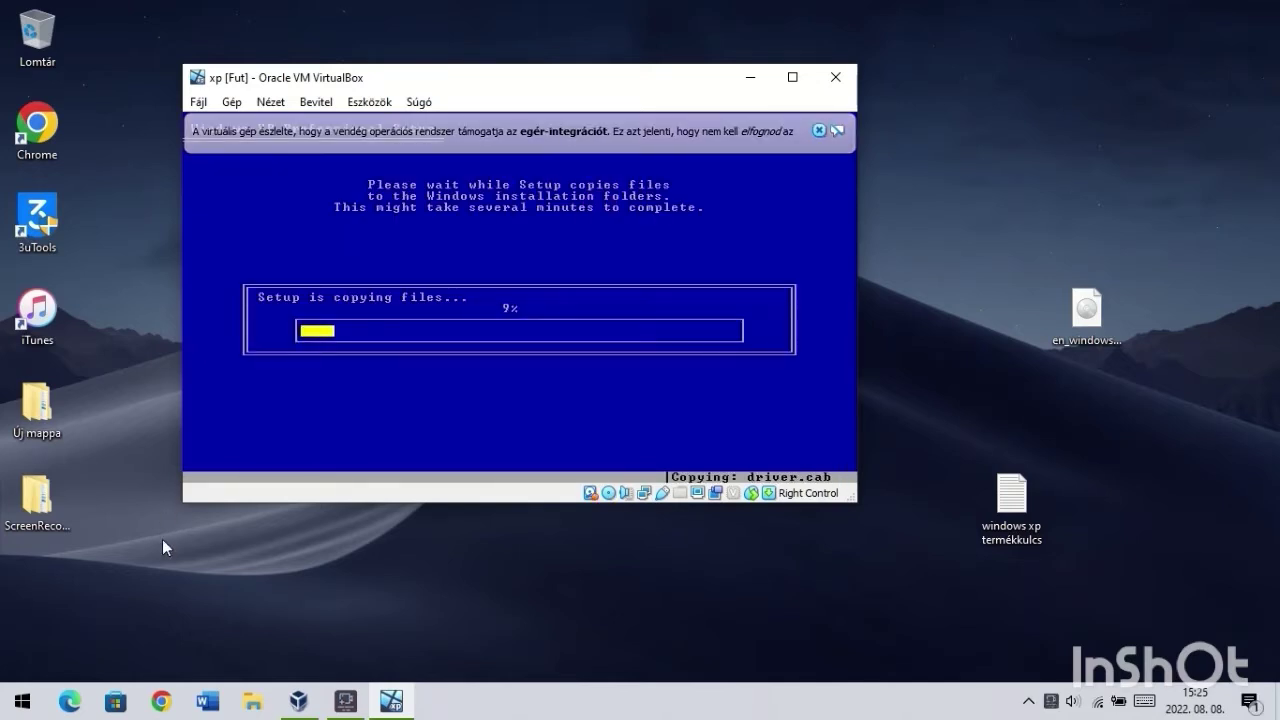
pyautogui.click(385, 76)
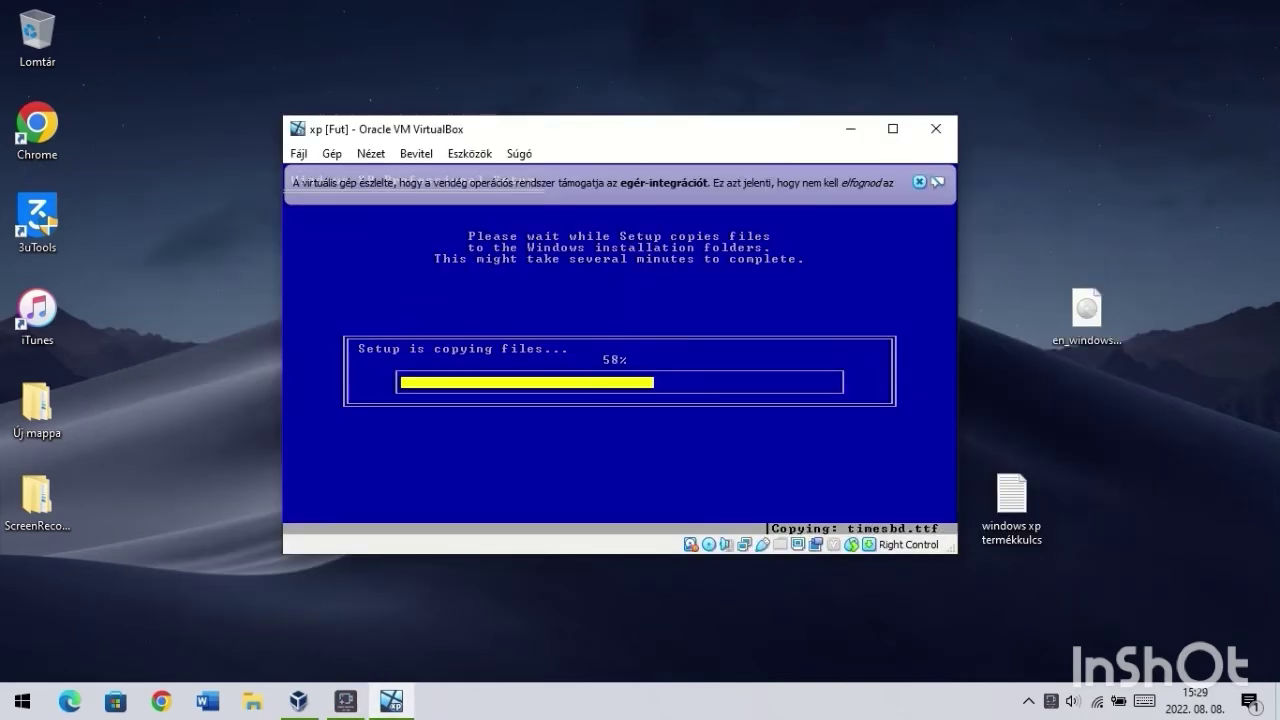
pyautogui.click(415, 98)
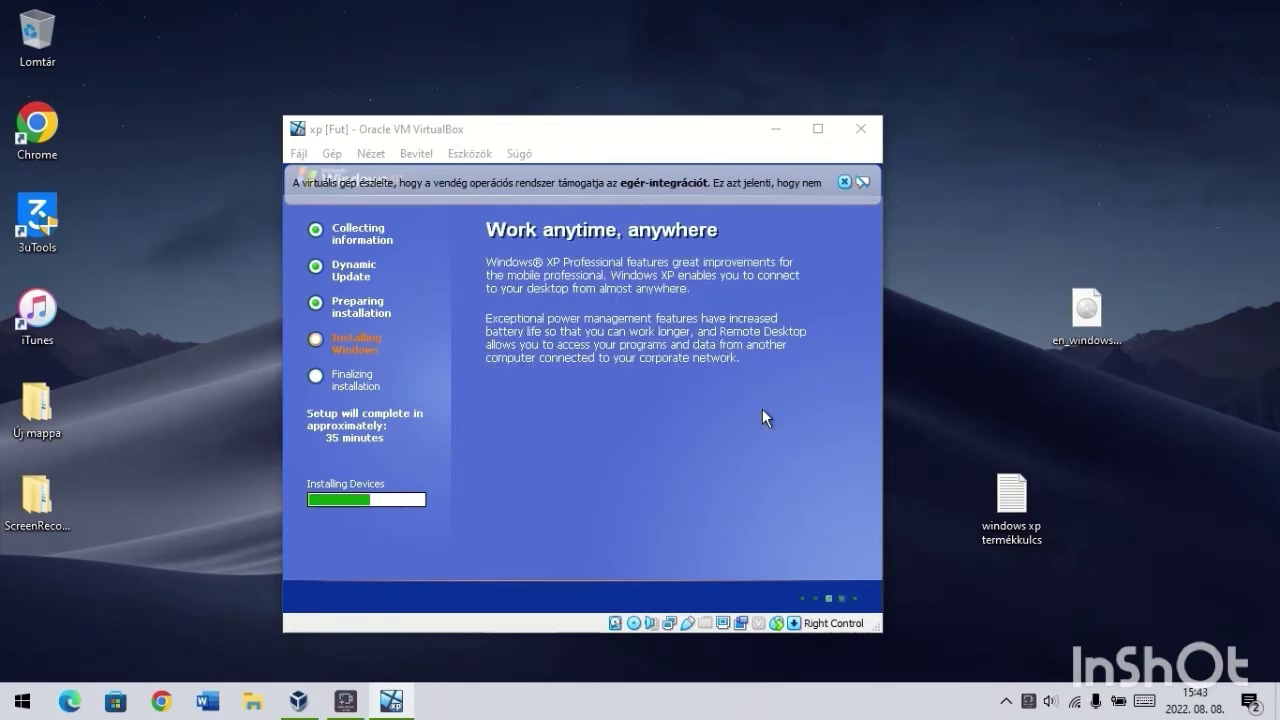
# - Add a Hungarian keyboard input language next to English (United States) and apply it
pyautogui.moveTo(590, 129); pyautogui.dragTo(460, 127)
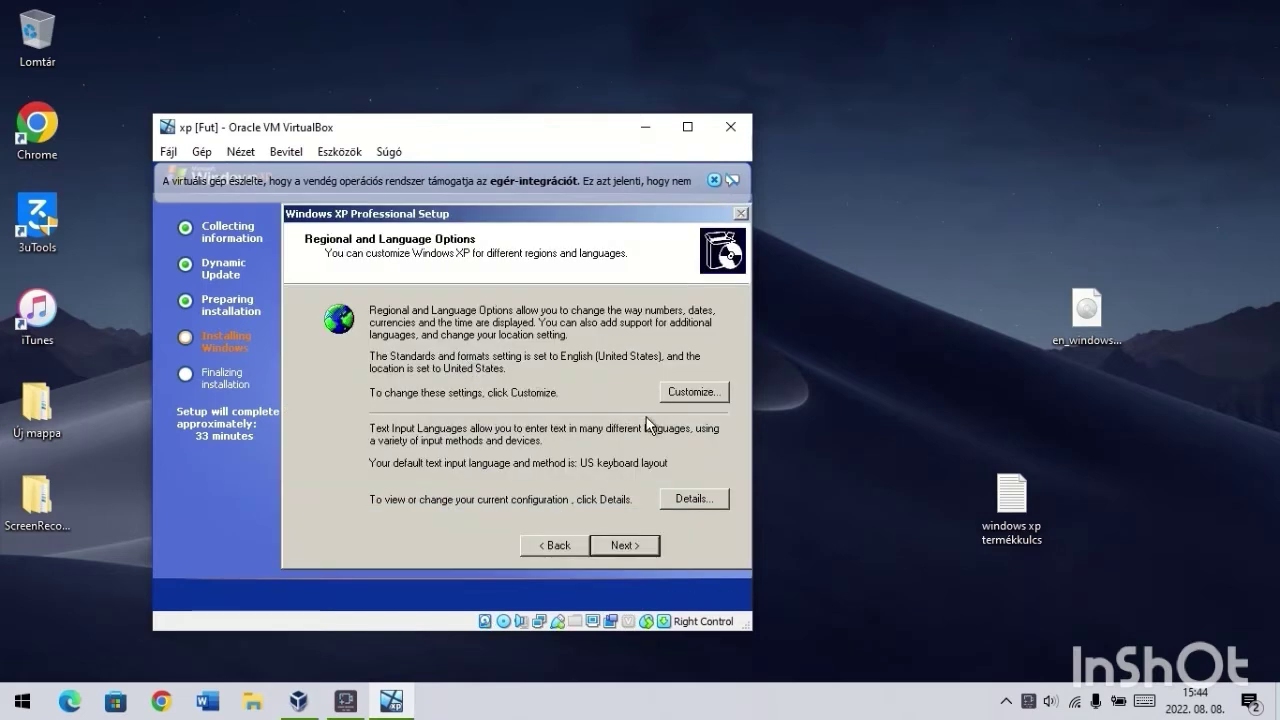
pyautogui.click(692, 506)
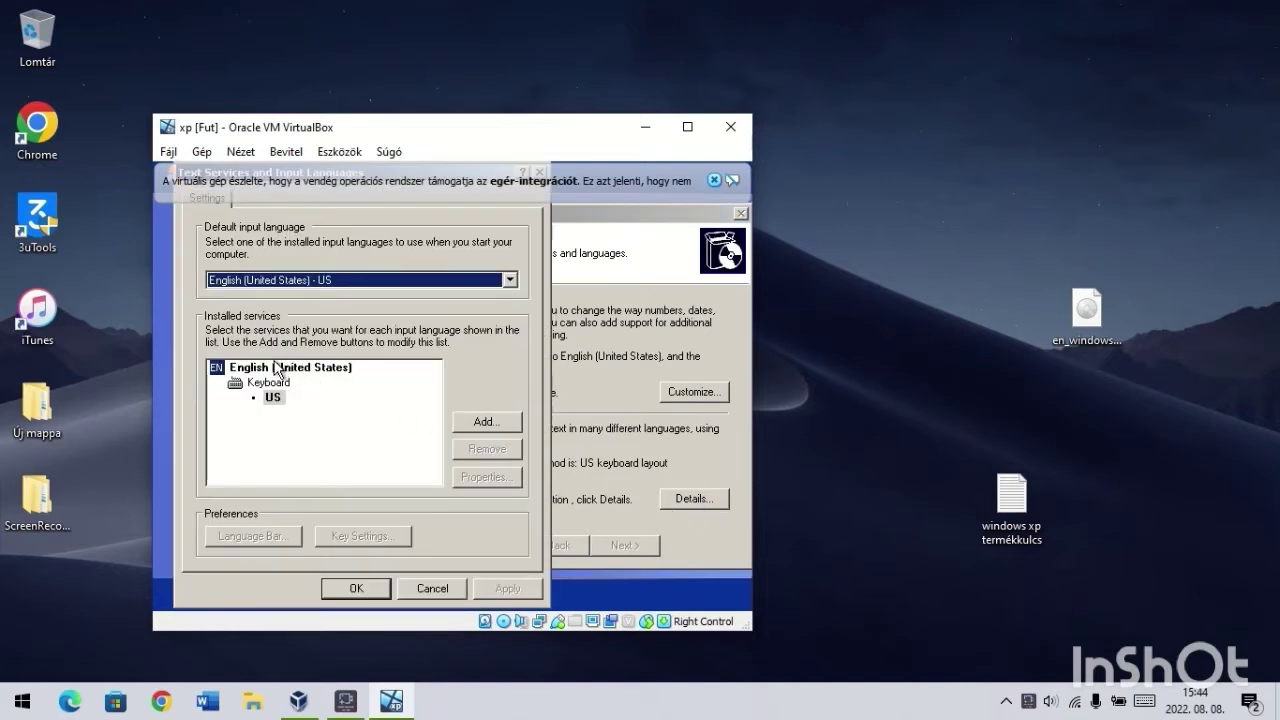
pyautogui.click(487, 421)
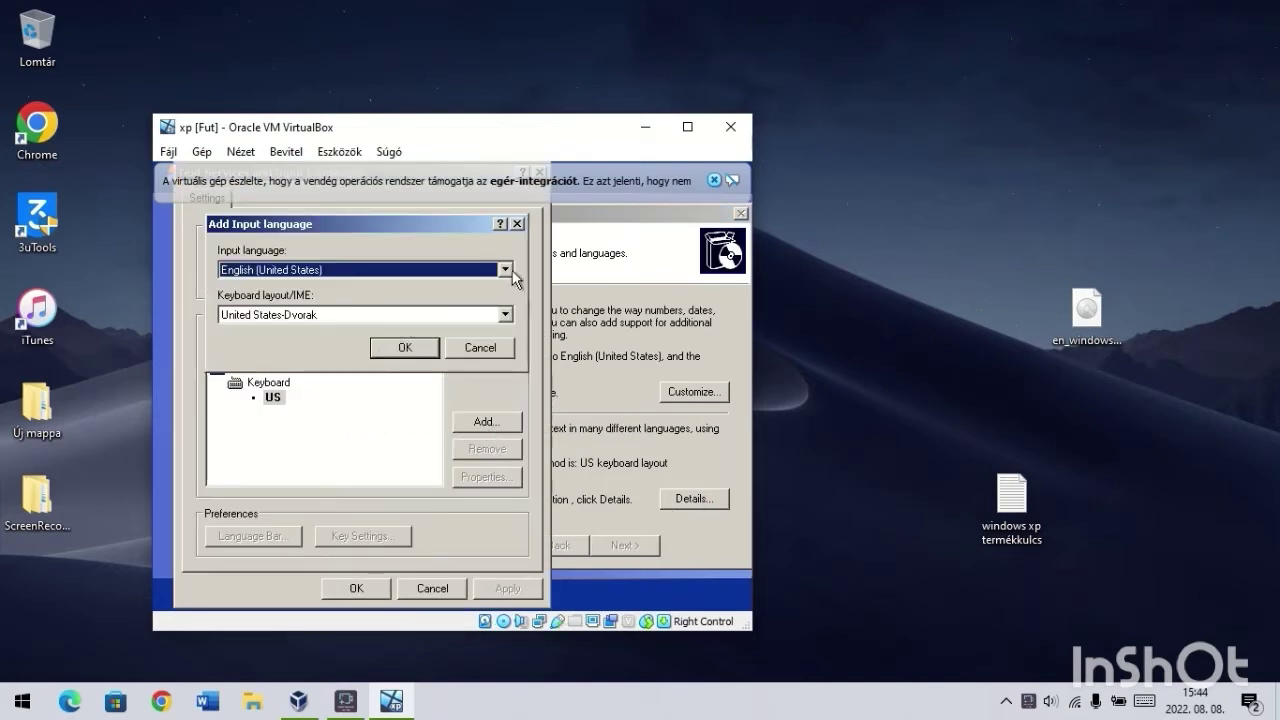
pyautogui.click(505, 269)
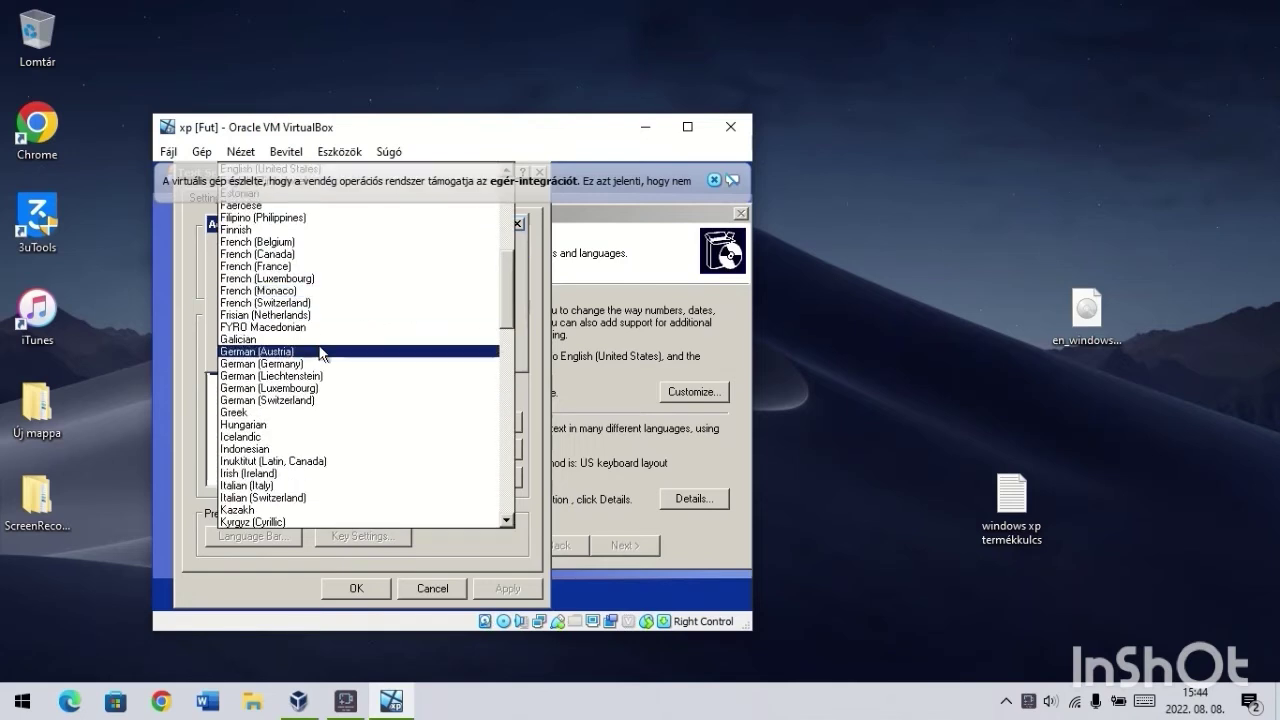
pyautogui.click(232, 430)
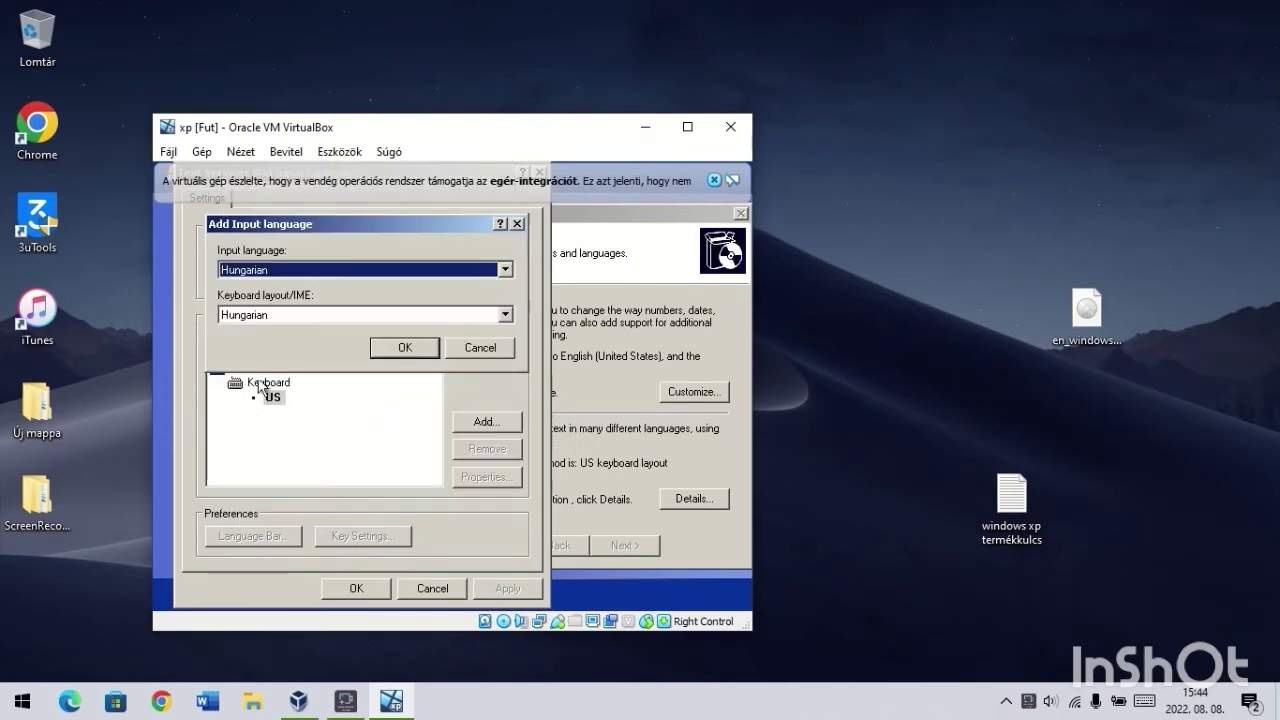
pyautogui.click(407, 348)
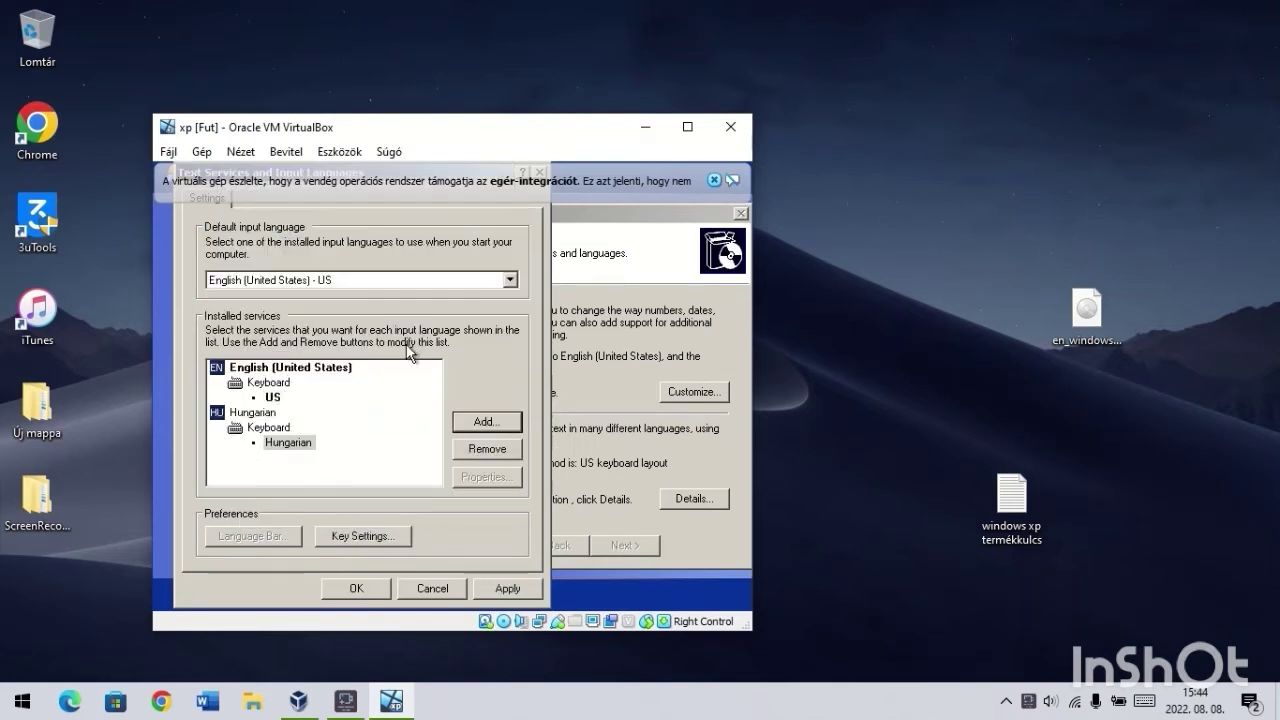
pyautogui.click(500, 588)
pyautogui.click(350, 588)
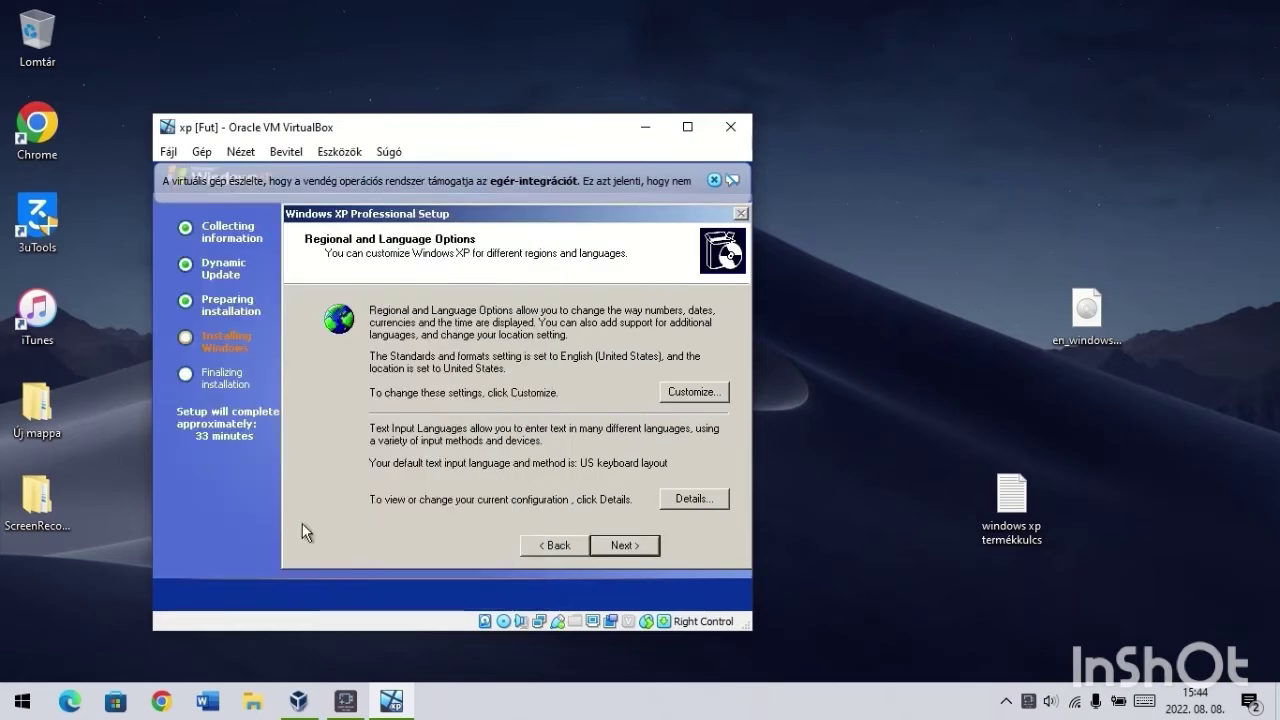
# - In the regional Customize settings, scroll the Location country list up to Hungary
pyautogui.click(694, 391)
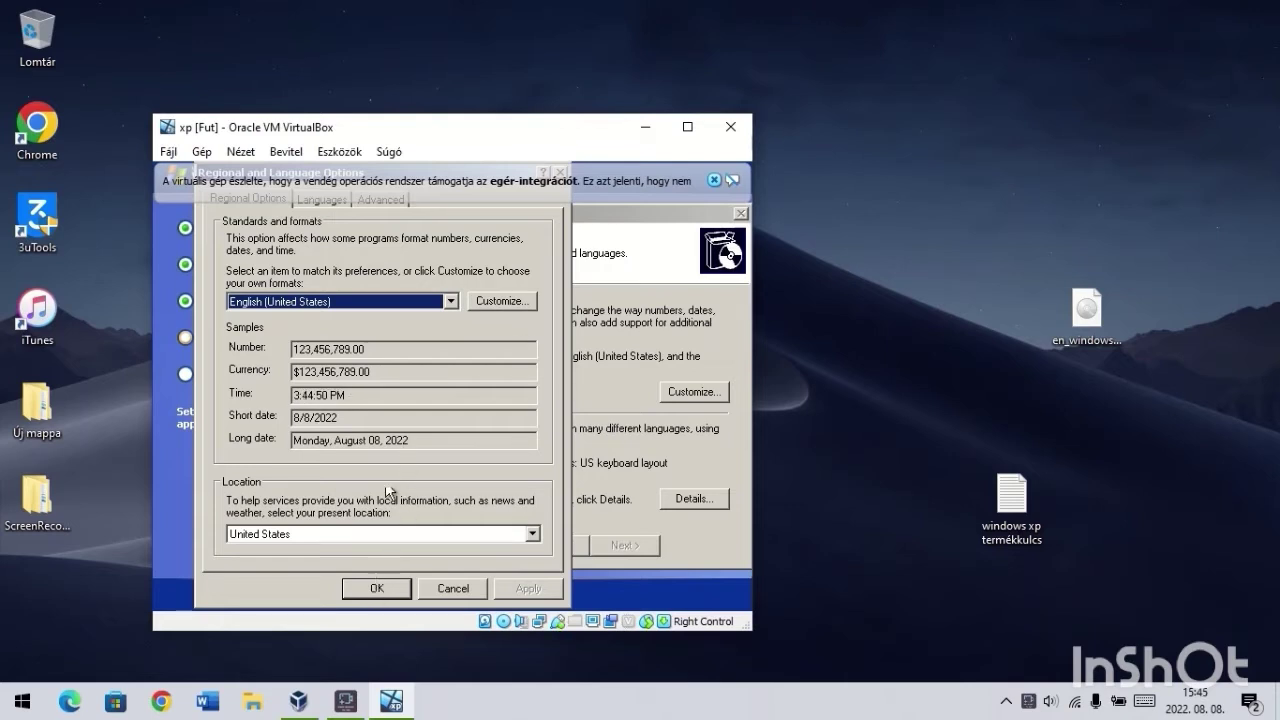
pyautogui.click(447, 533)
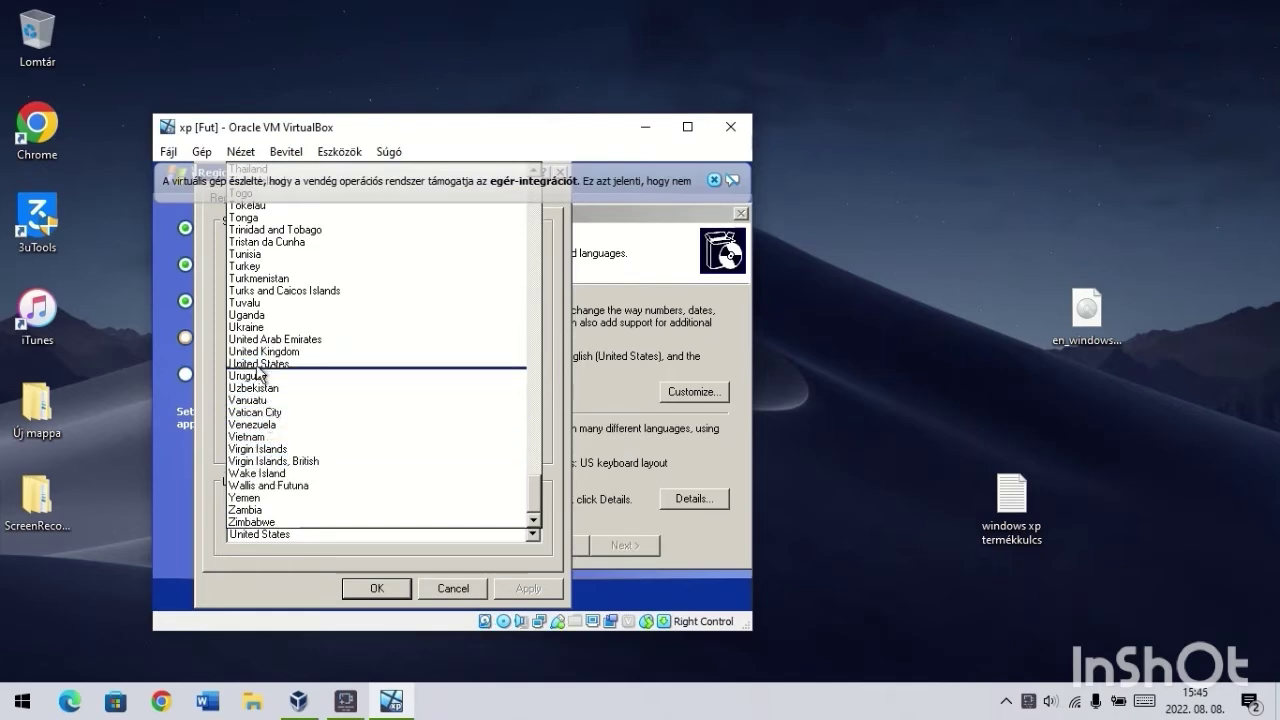
pyautogui.scroll(2, 265, 365)
pyautogui.scroll(7, 256, 341)
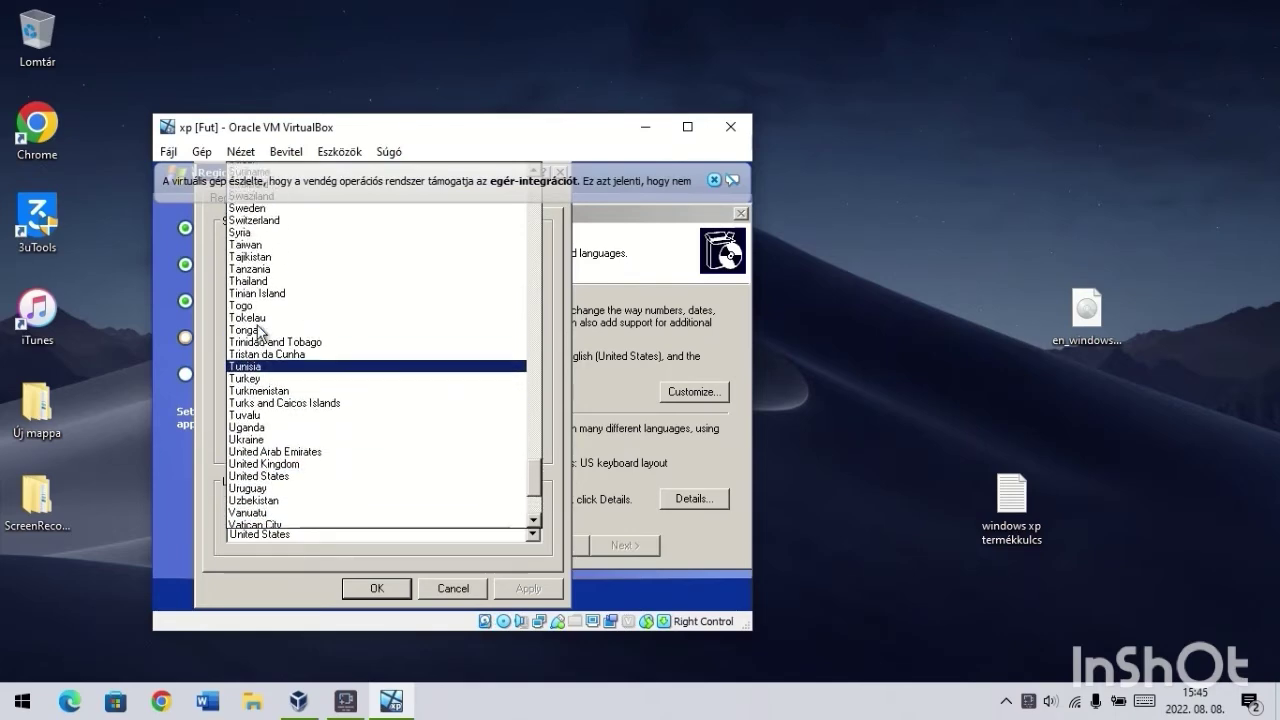
pyautogui.scroll(6, 258, 332)
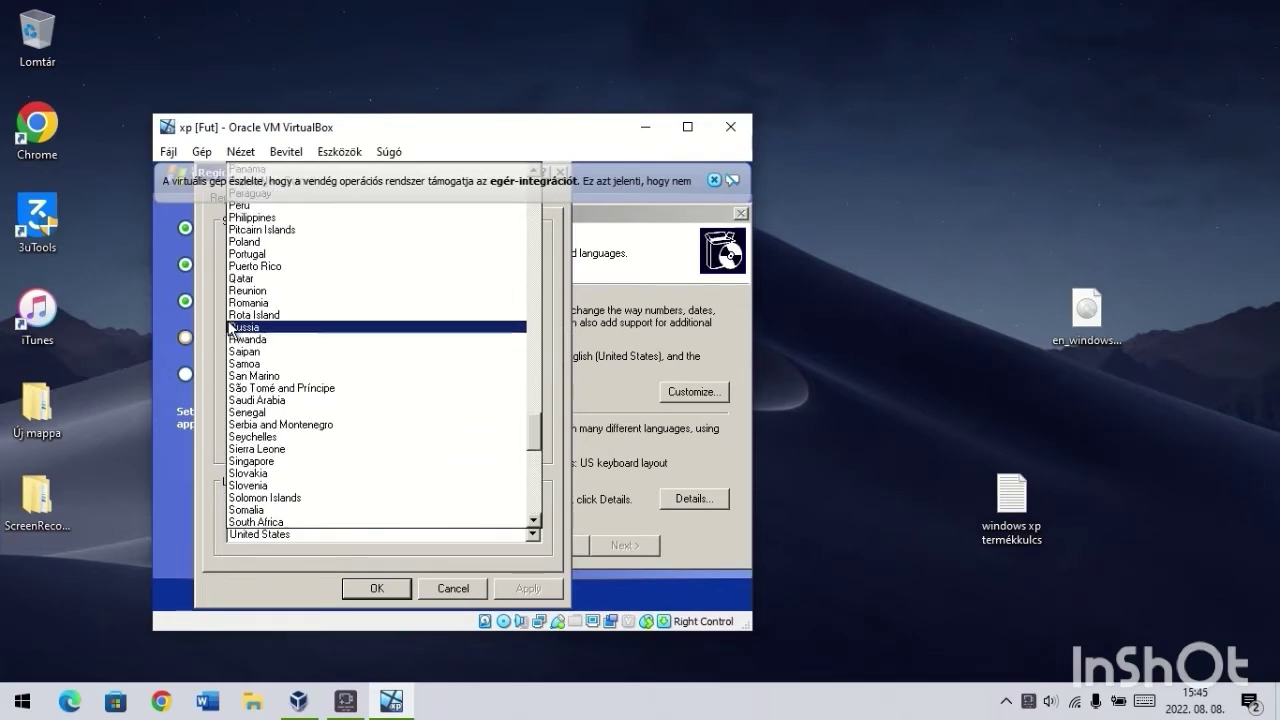
pyautogui.scroll(3, 290, 340)
pyautogui.scroll(5, 296, 343)
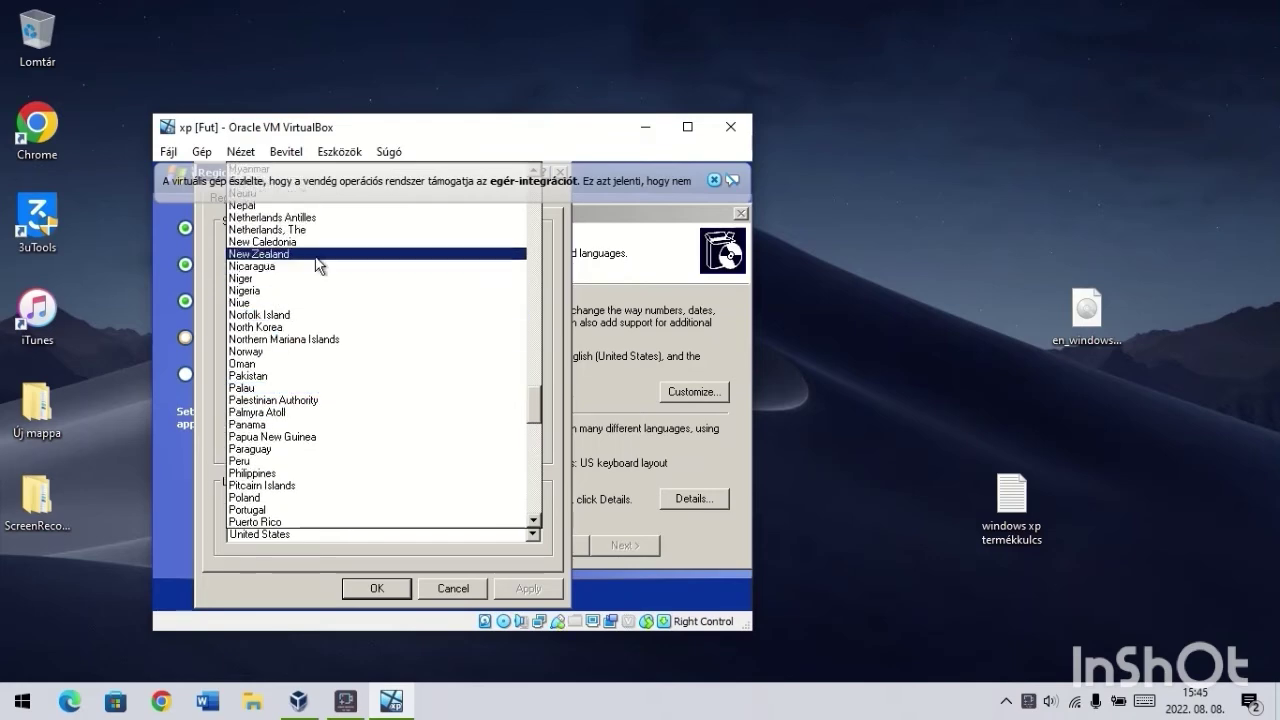
pyautogui.scroll(-5, 310, 400)
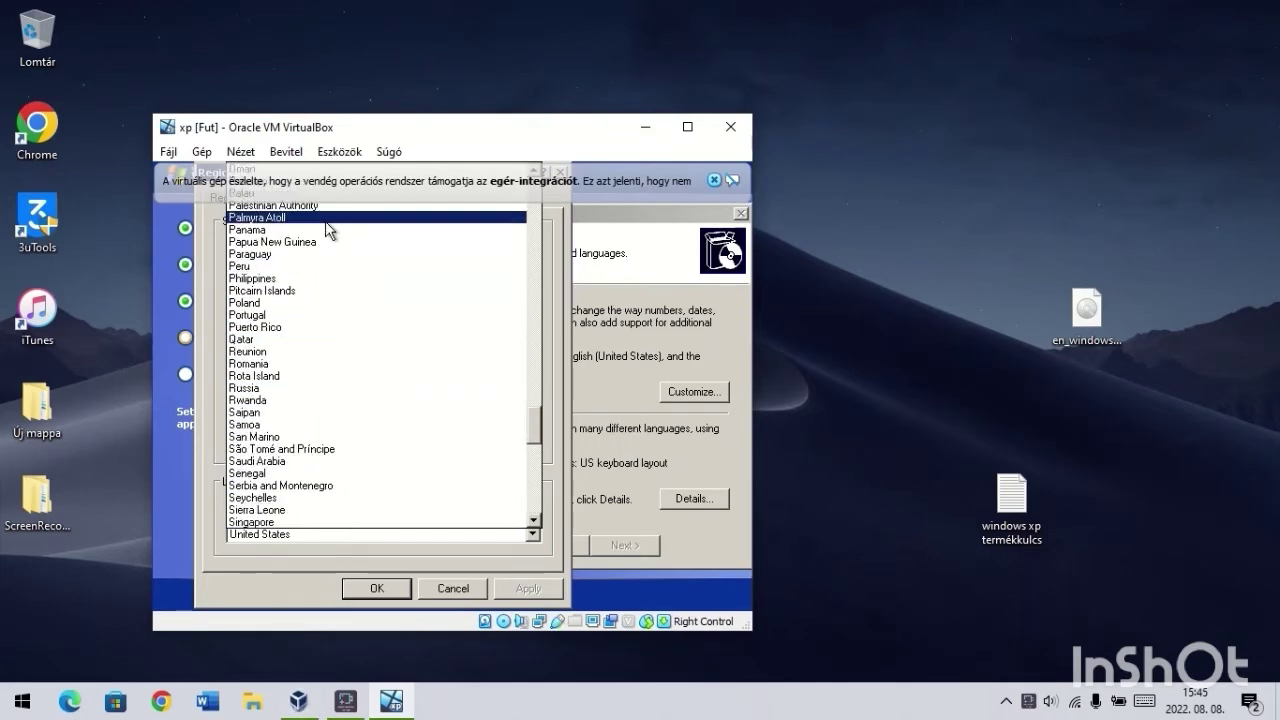
pyautogui.scroll(7, 325, 221)
pyautogui.scroll(5, 323, 297)
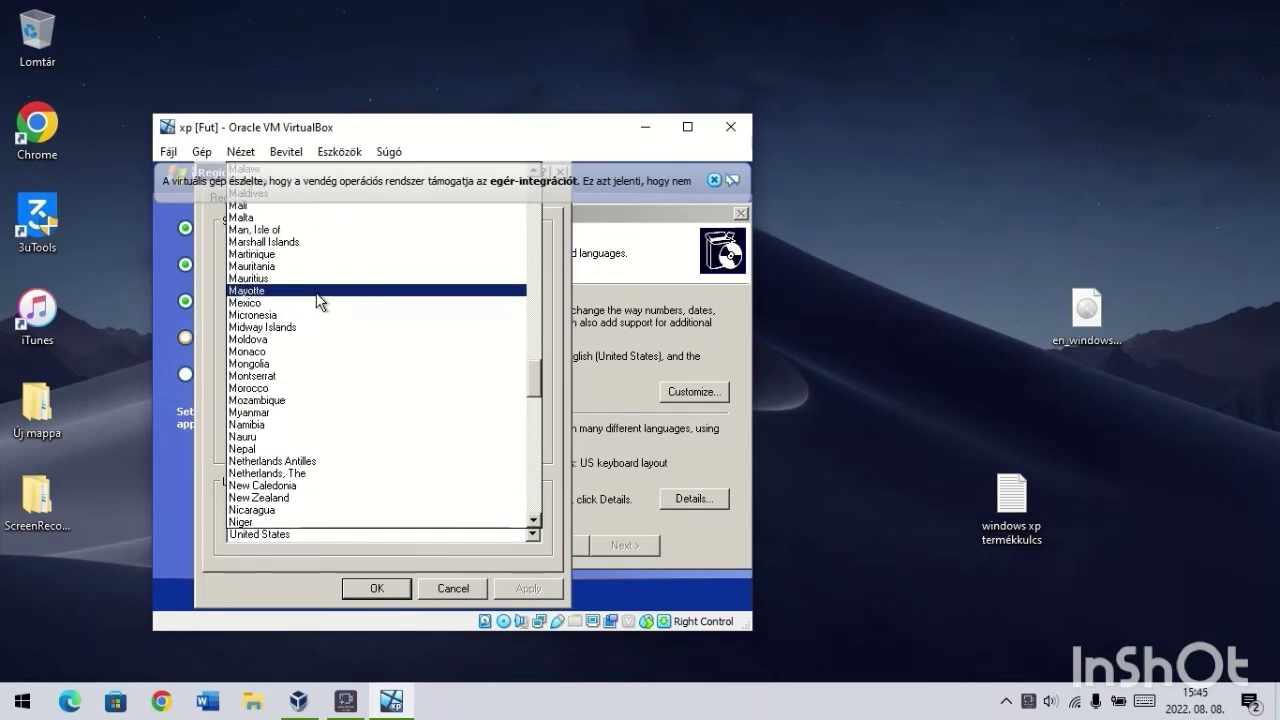
pyautogui.scroll(4, 315, 298)
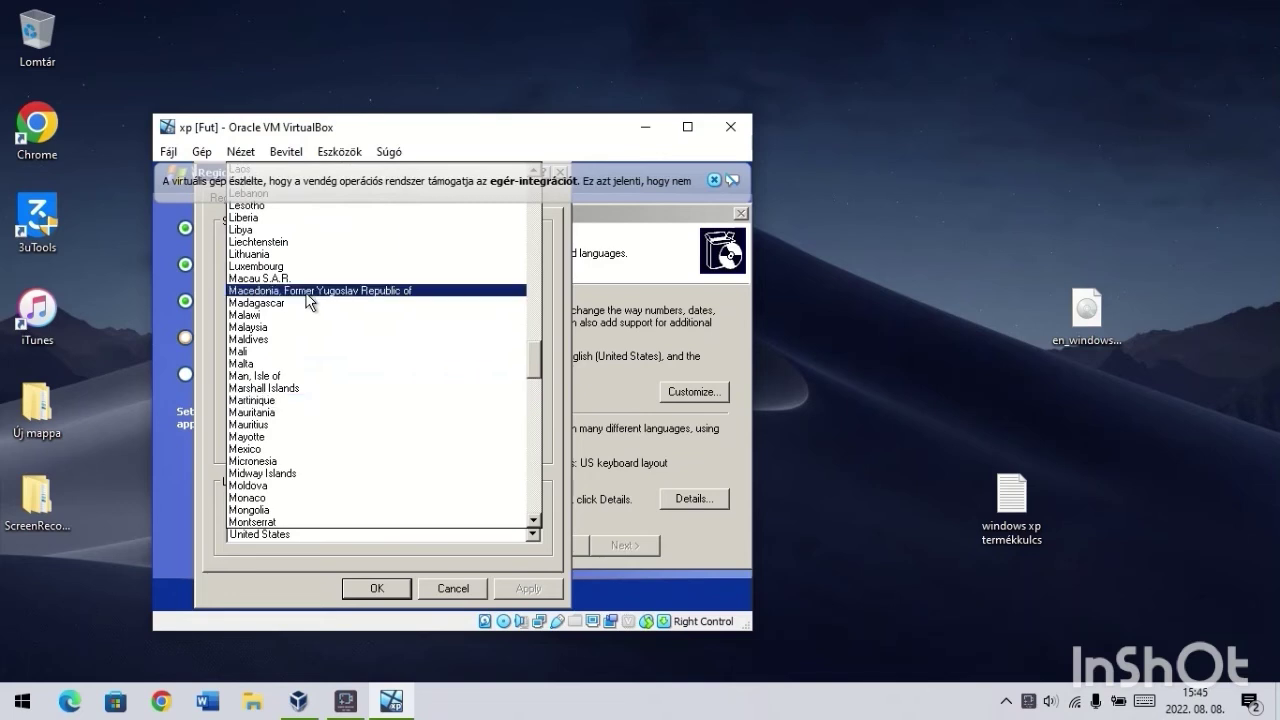
pyautogui.scroll(2, 308, 294)
pyautogui.scroll(6, 310, 300)
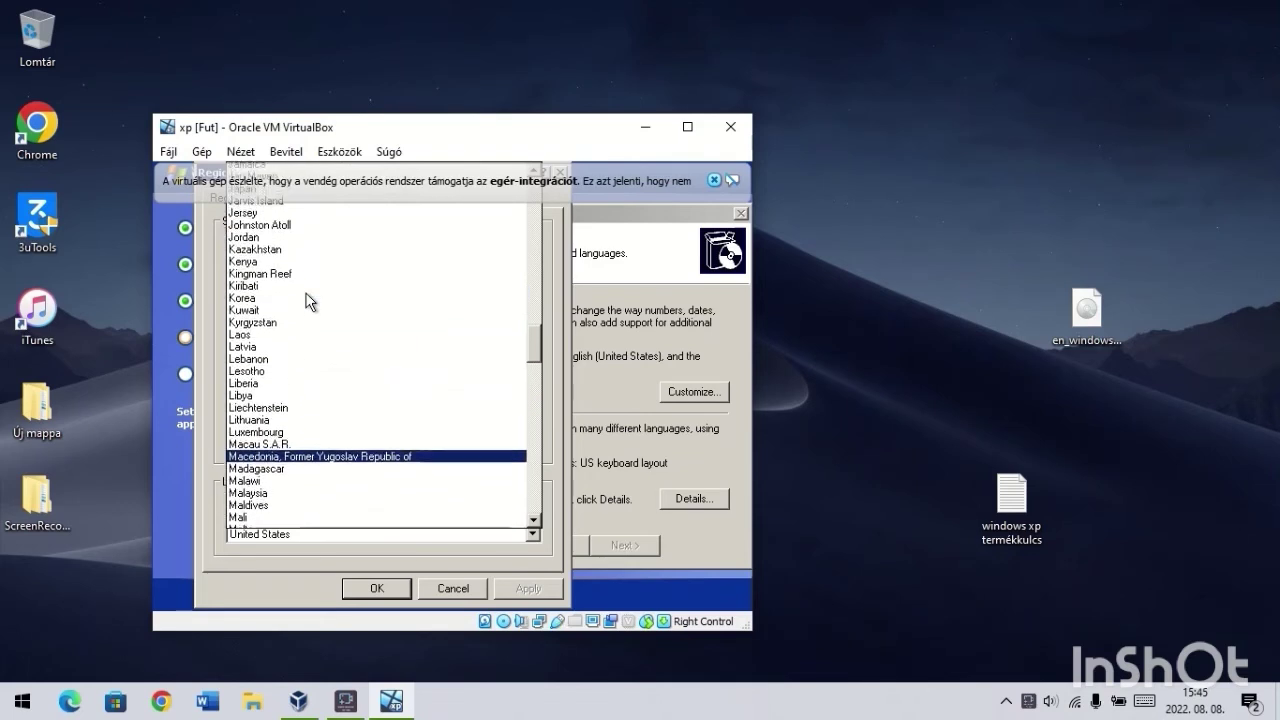
pyautogui.scroll(2, 310, 300)
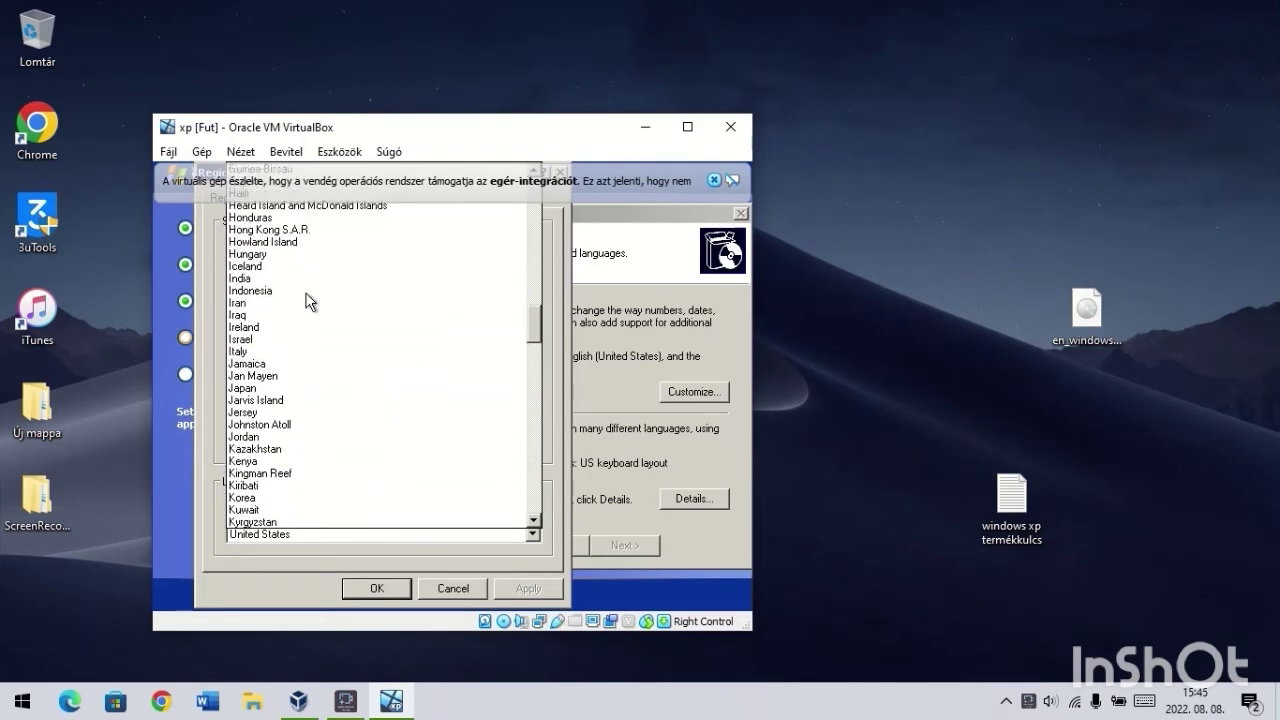
# - Choose Hungary as the location, apply it, and move past the regional settings page
pyautogui.click(240, 254)
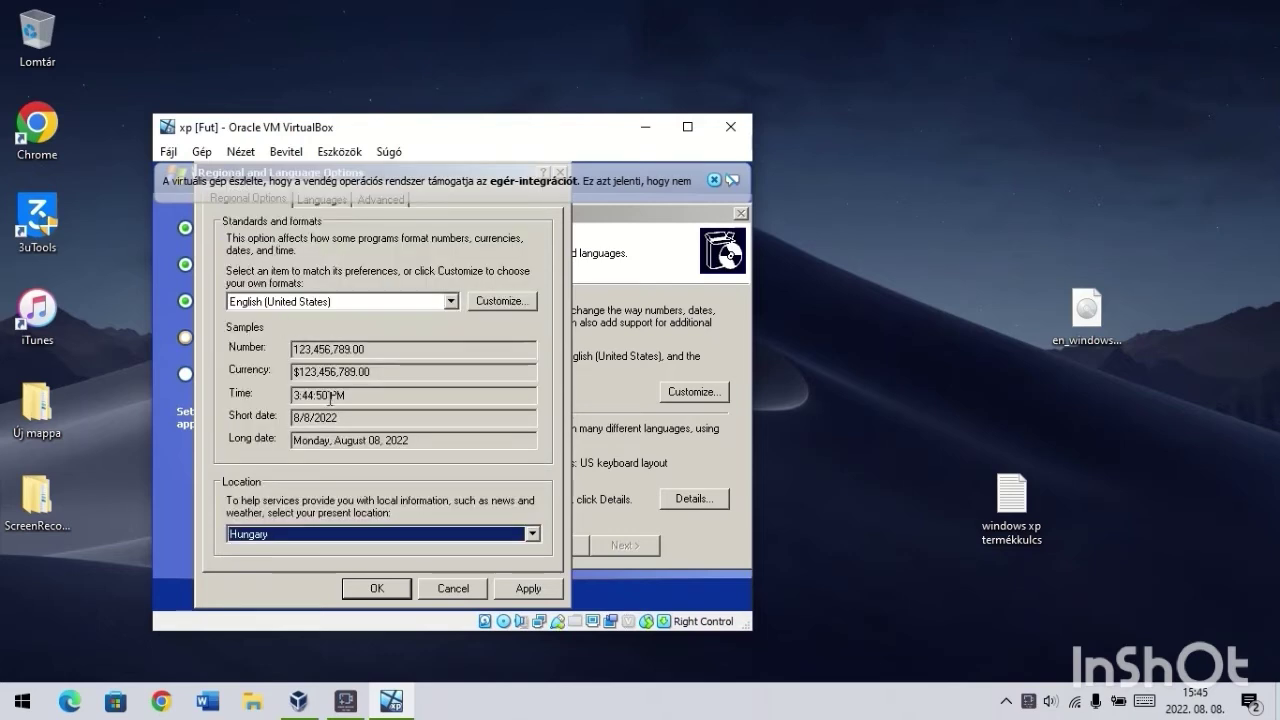
pyautogui.click(505, 588)
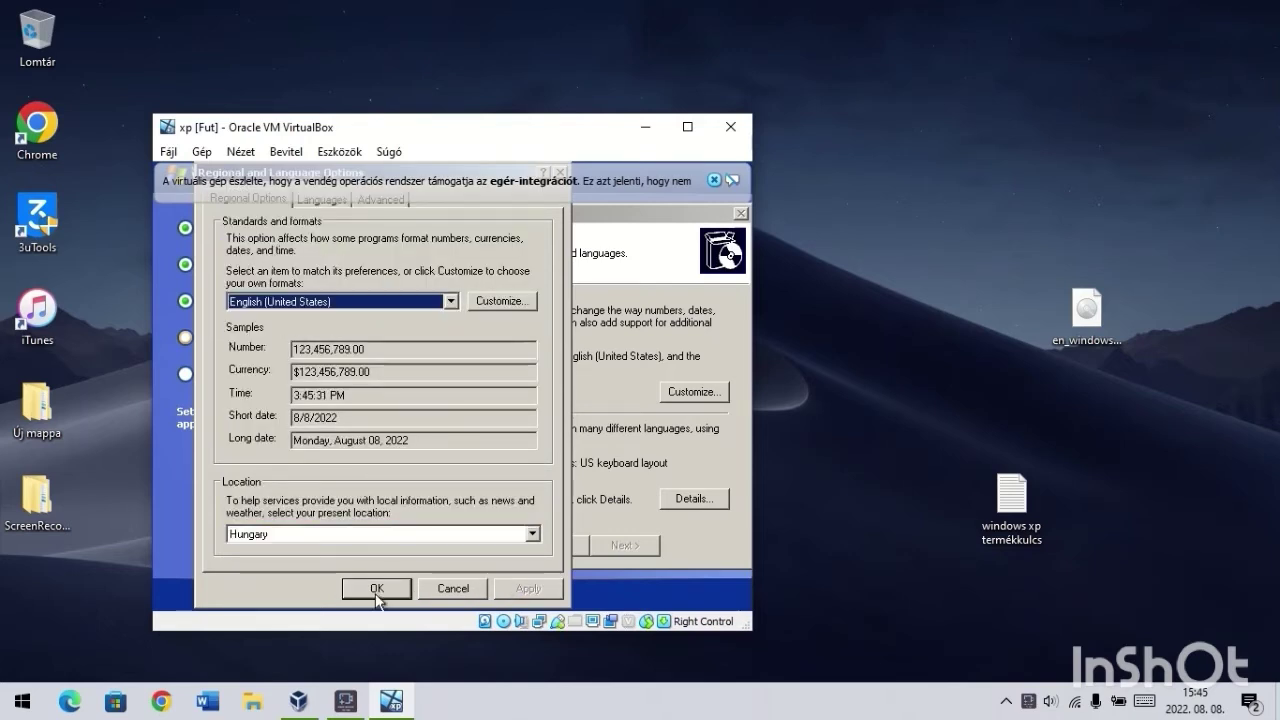
pyautogui.click(377, 588)
pyautogui.click(612, 546)
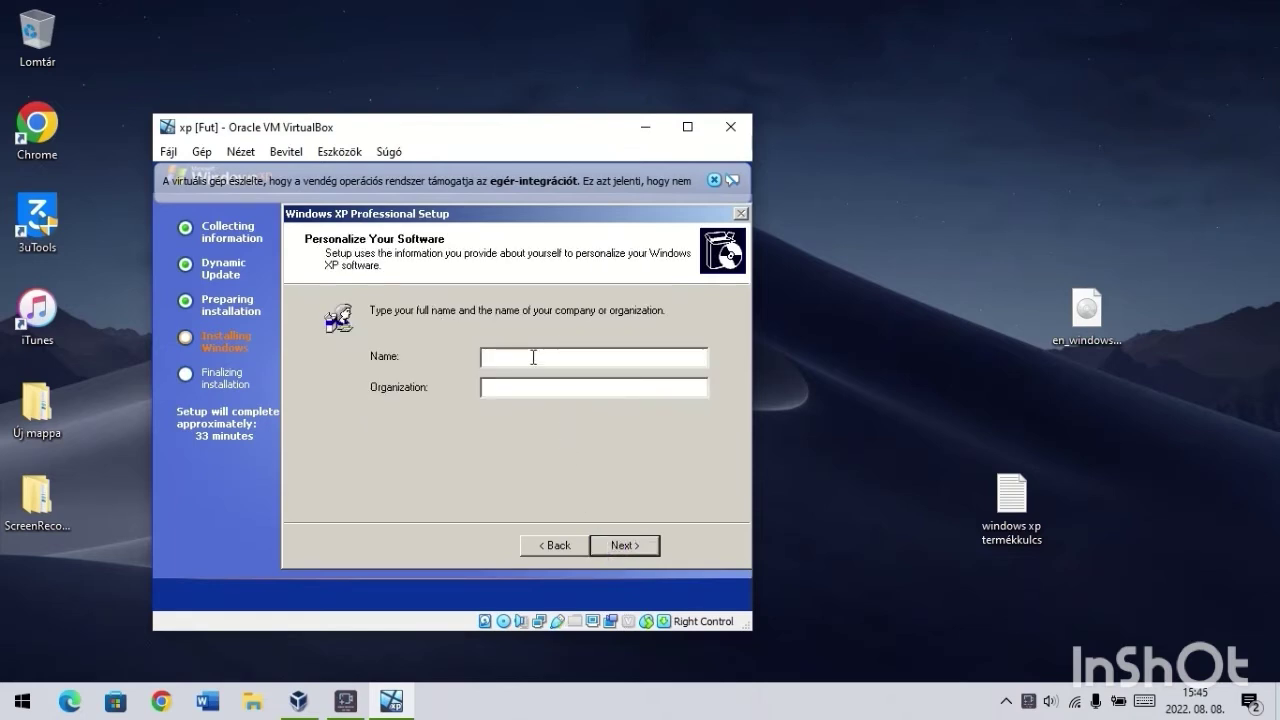
# - Enter 'tutorial' as the Name, leave Organization, and advance to the product key page
pyautogui.write('tutorial')
pyautogui.click(582, 381)
pyautogui.click(632, 545)
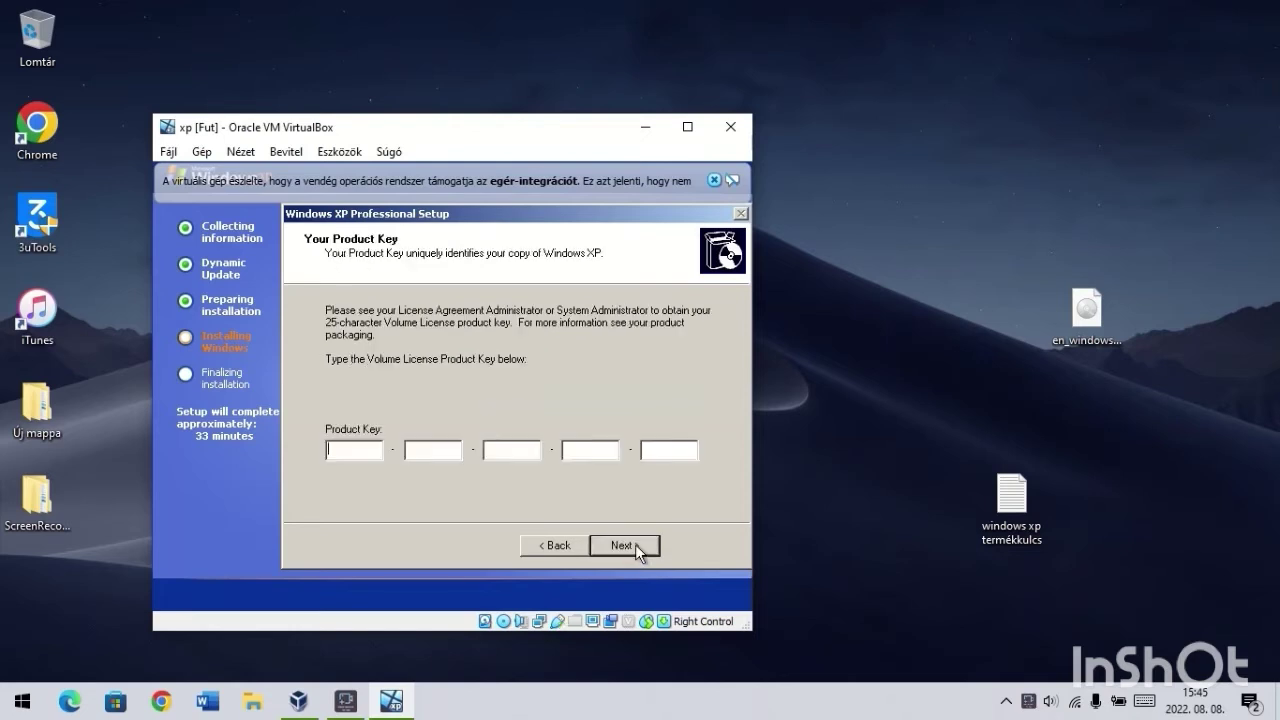
# - Enter the 25-character product key from the desktop key file and submit it
pyautogui.doubleClick(1030, 500)
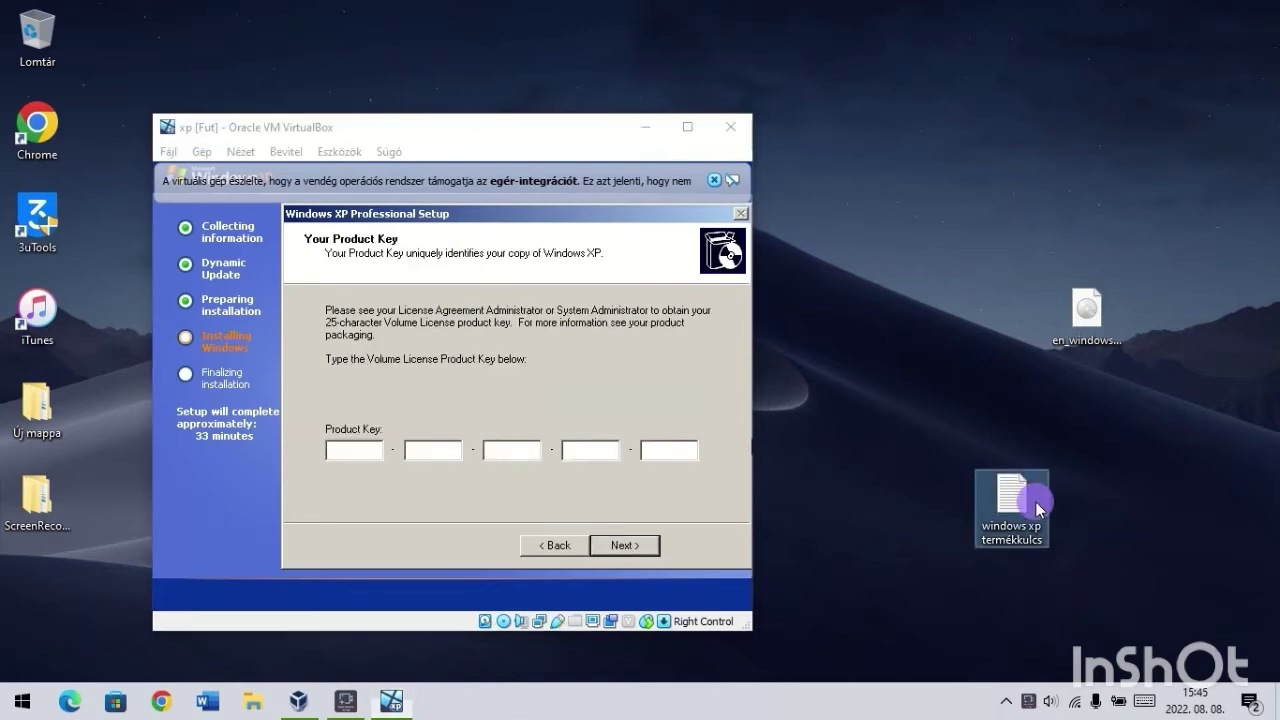
pyautogui.moveTo(1074, 522); pyautogui.dragTo(1047, 391)
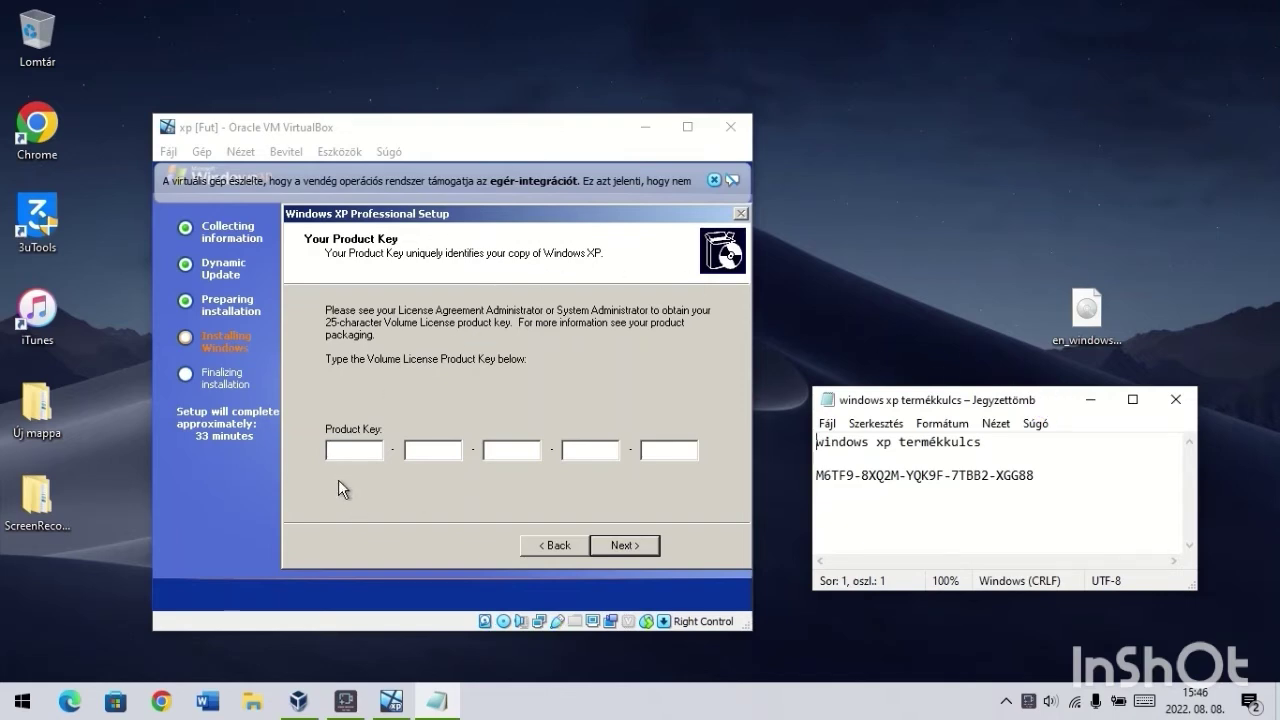
pyautogui.write('M')
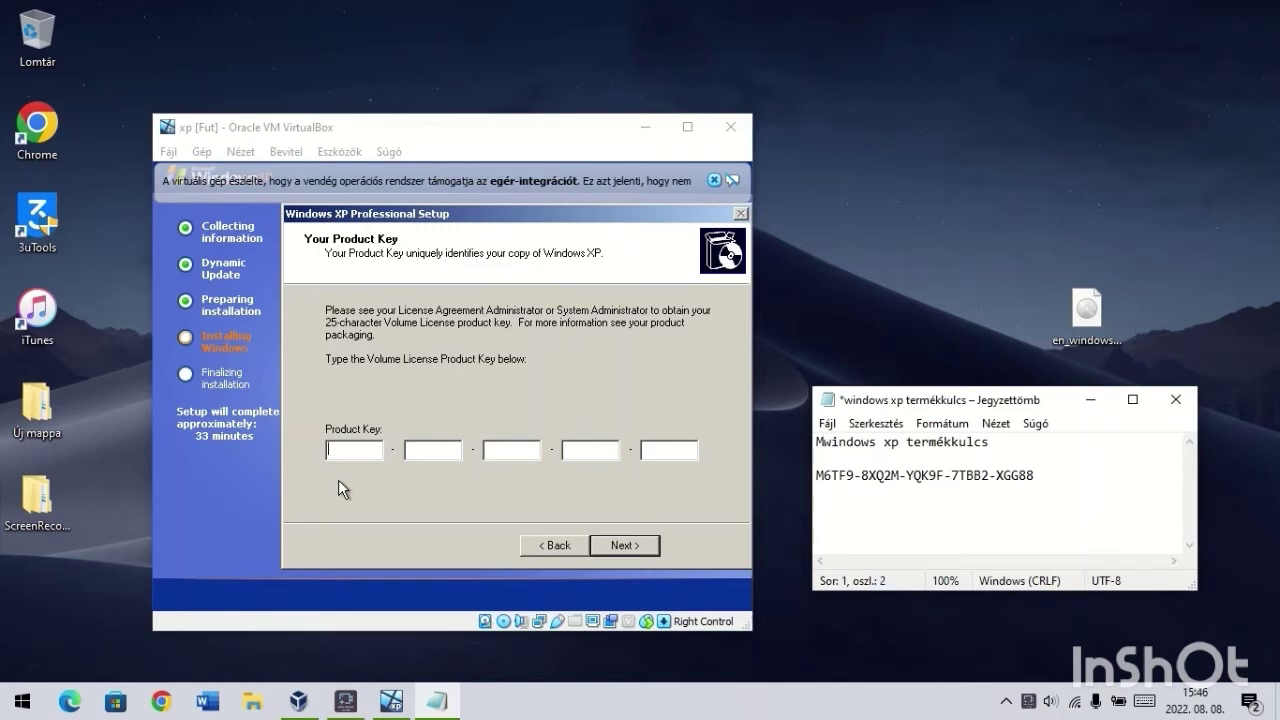
pyautogui.click(339, 451)
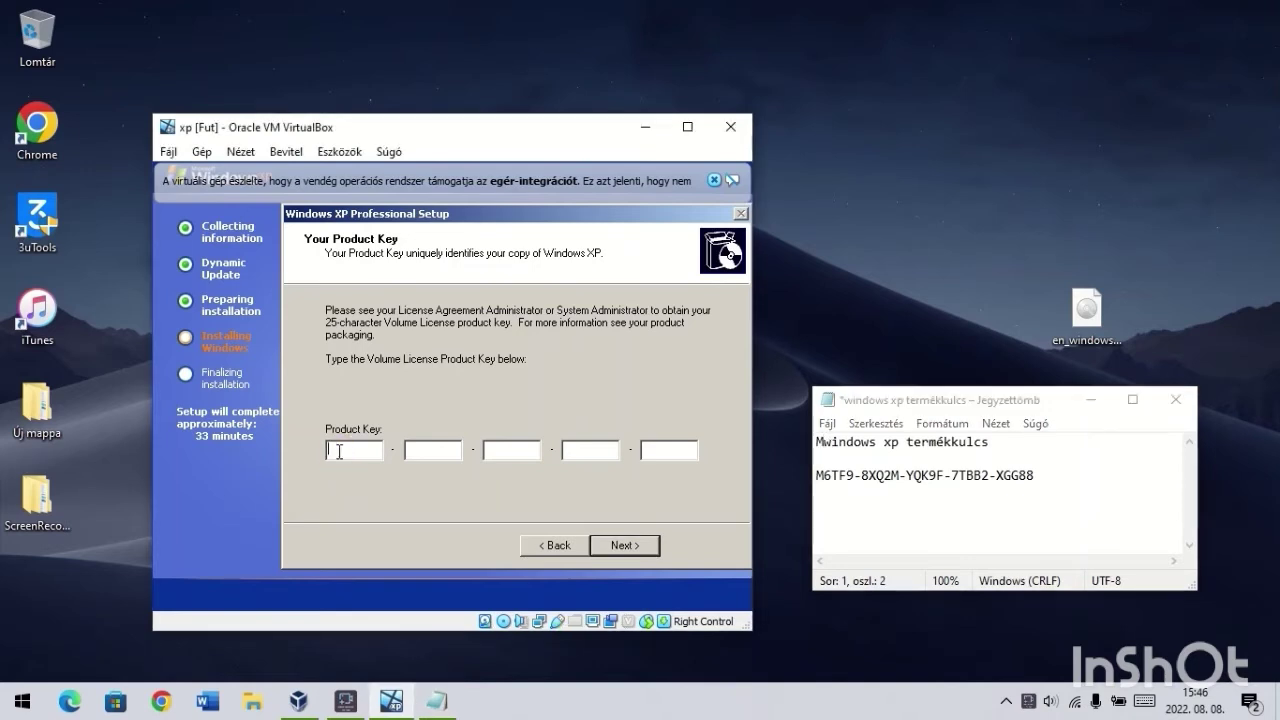
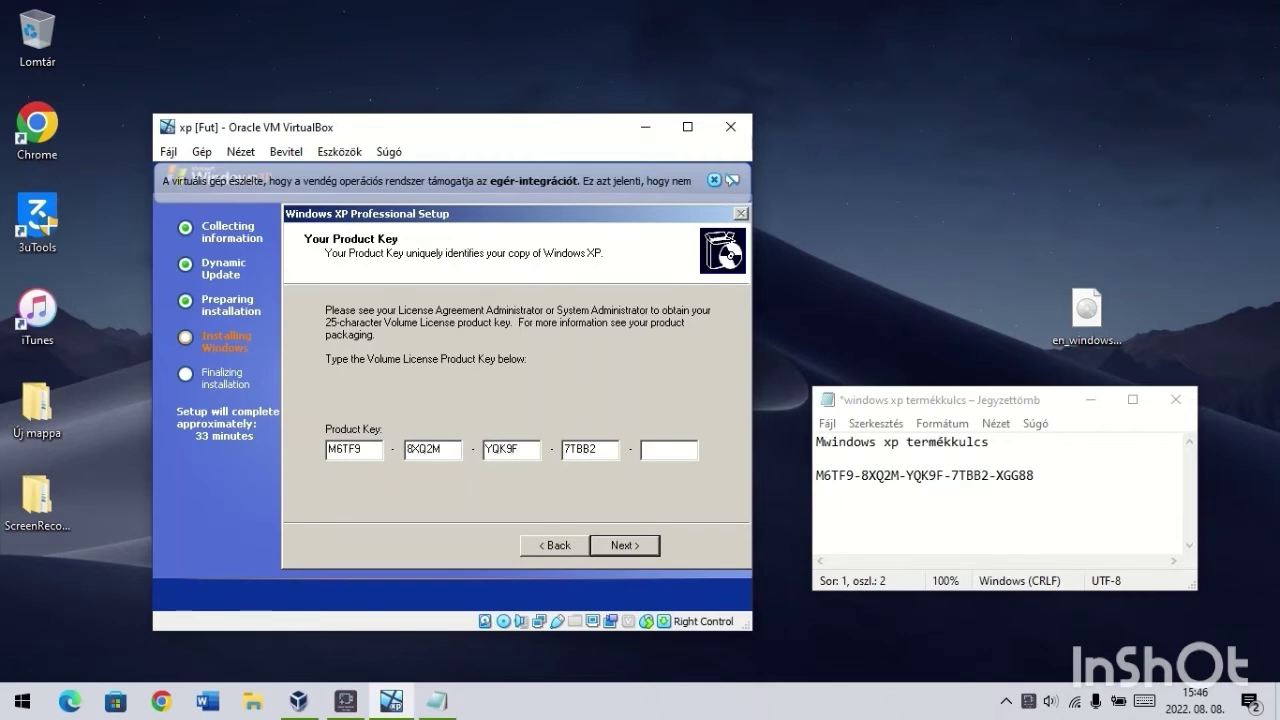
pyautogui.press('Return')
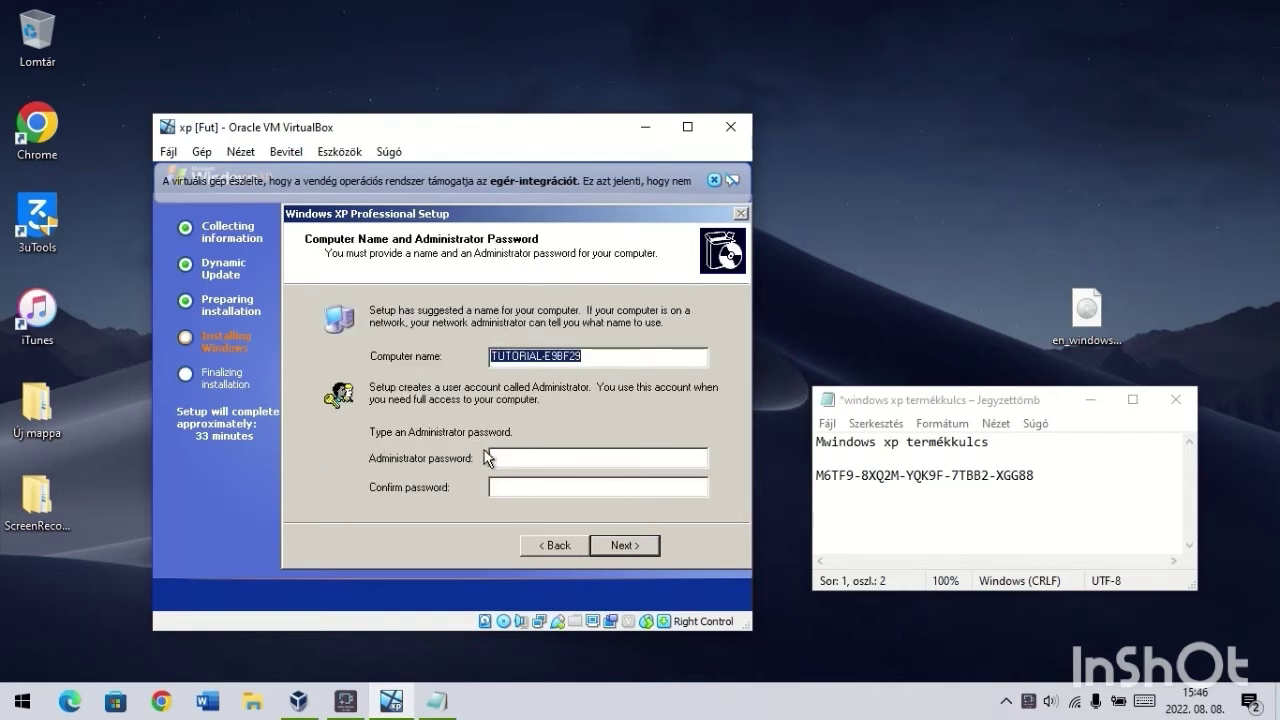
# - Keep the suggested computer name and set the time zone to (GMT+01:00) Belgrade, Bratislava, Budapest, Ljubljana, Prague
pyautogui.click(617, 549)
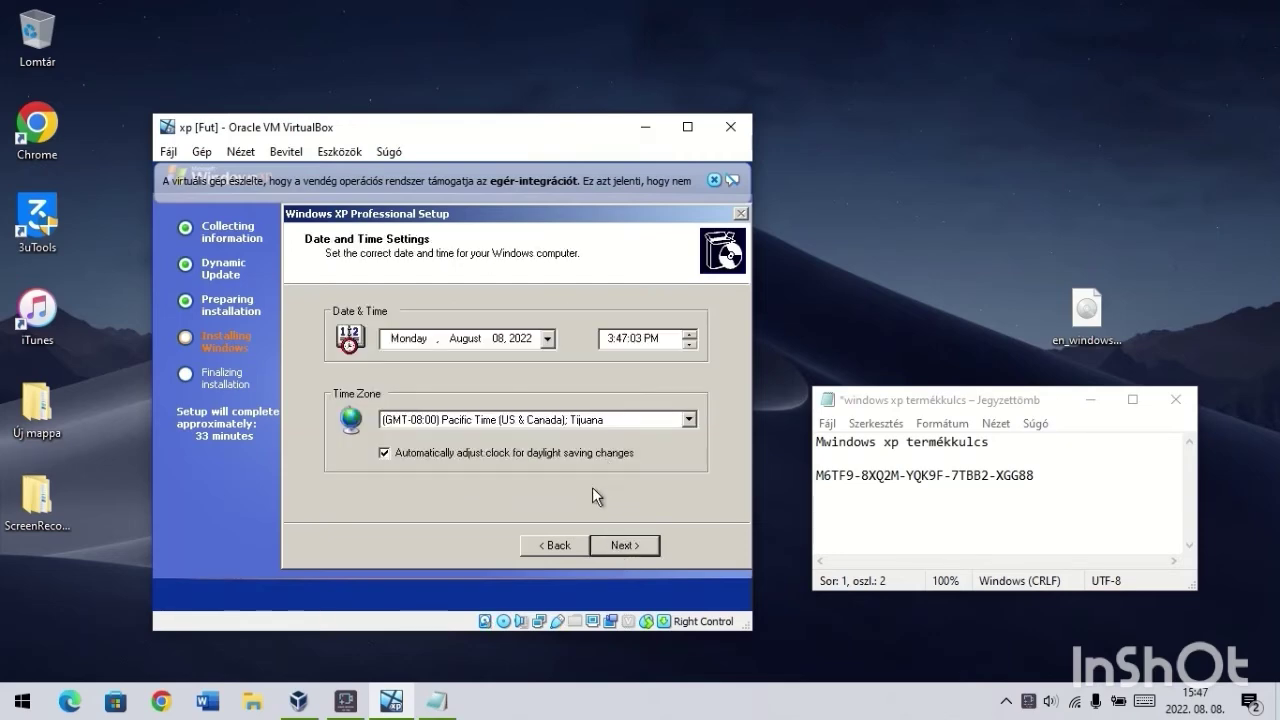
pyautogui.click(689, 419)
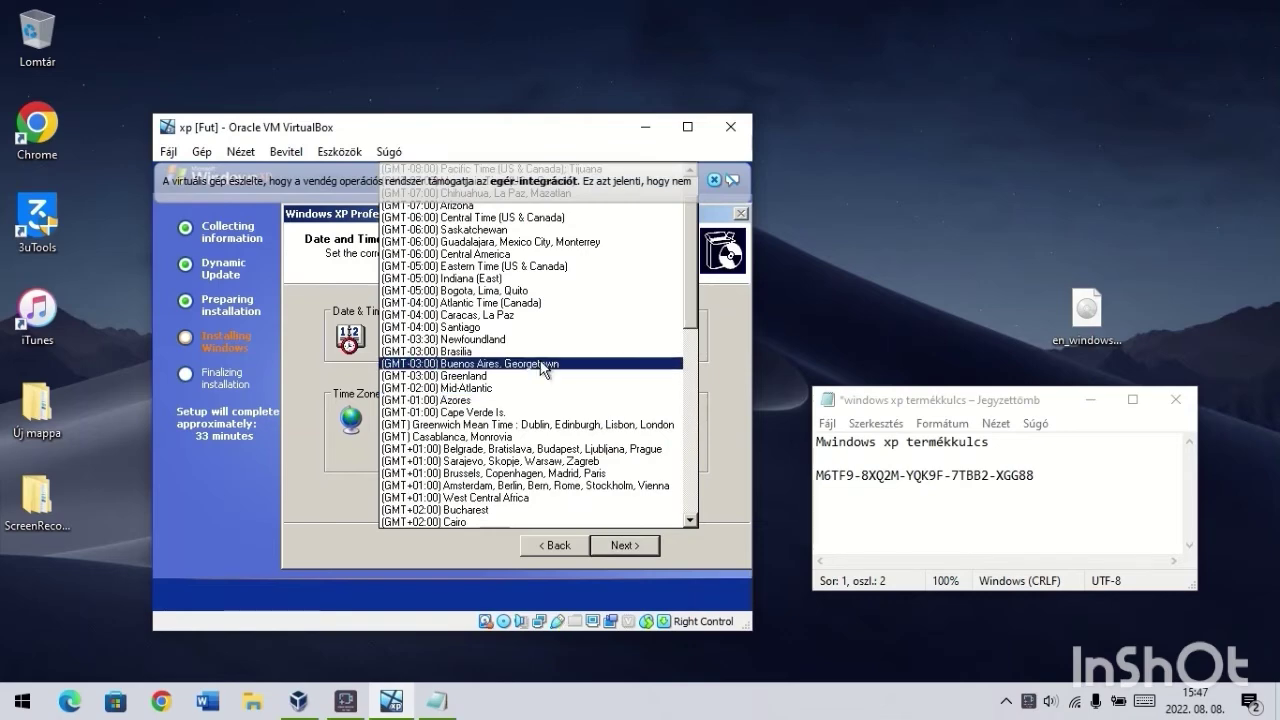
pyautogui.scroll(-1, 543, 369)
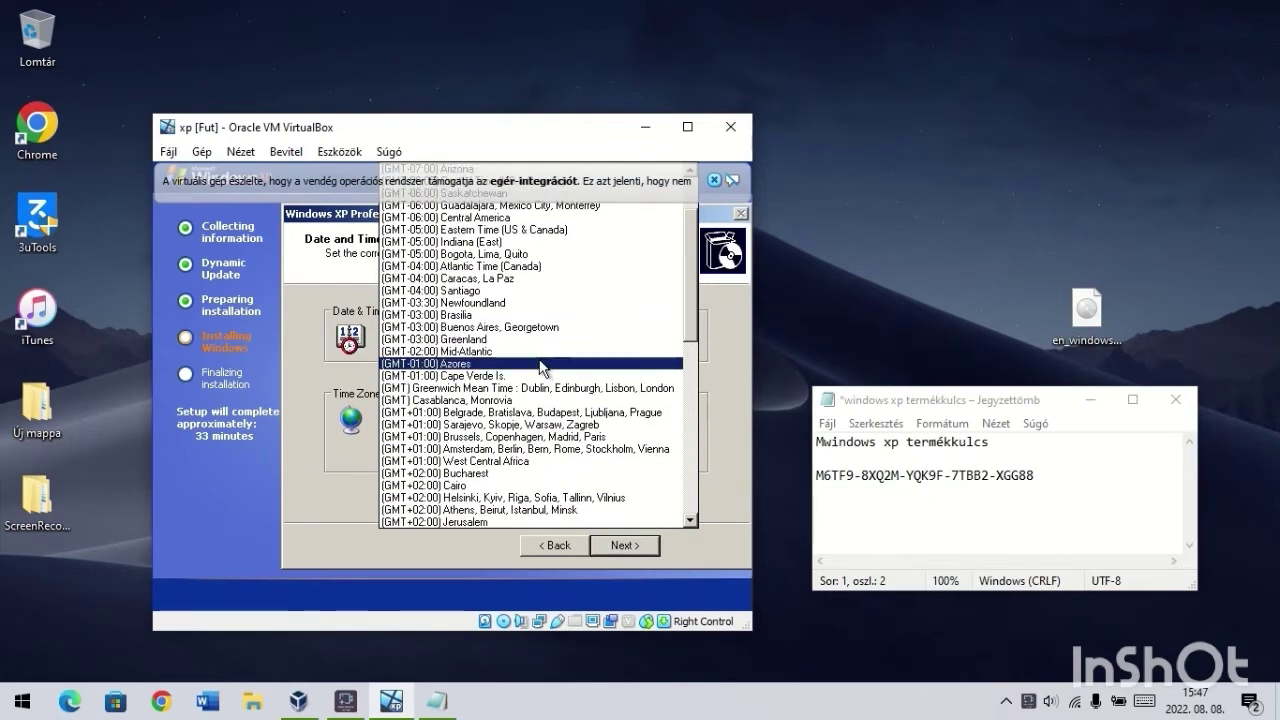
pyautogui.click(502, 412)
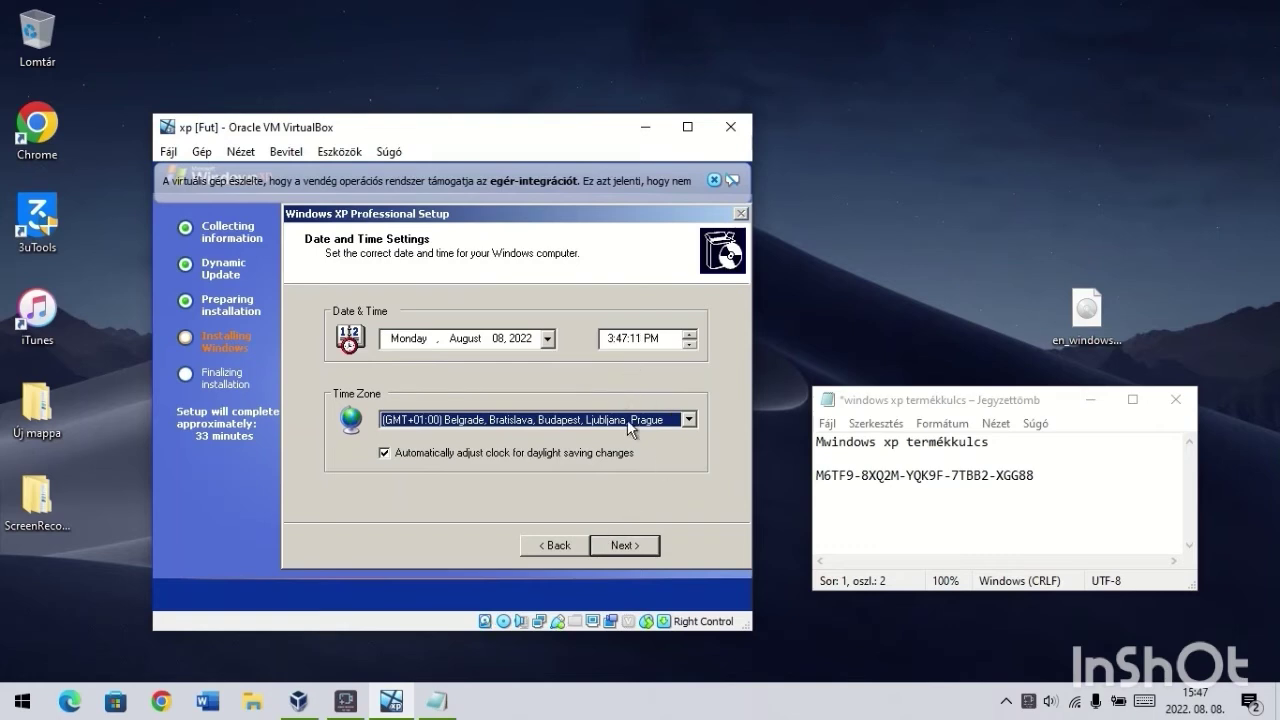
pyautogui.click(617, 547)
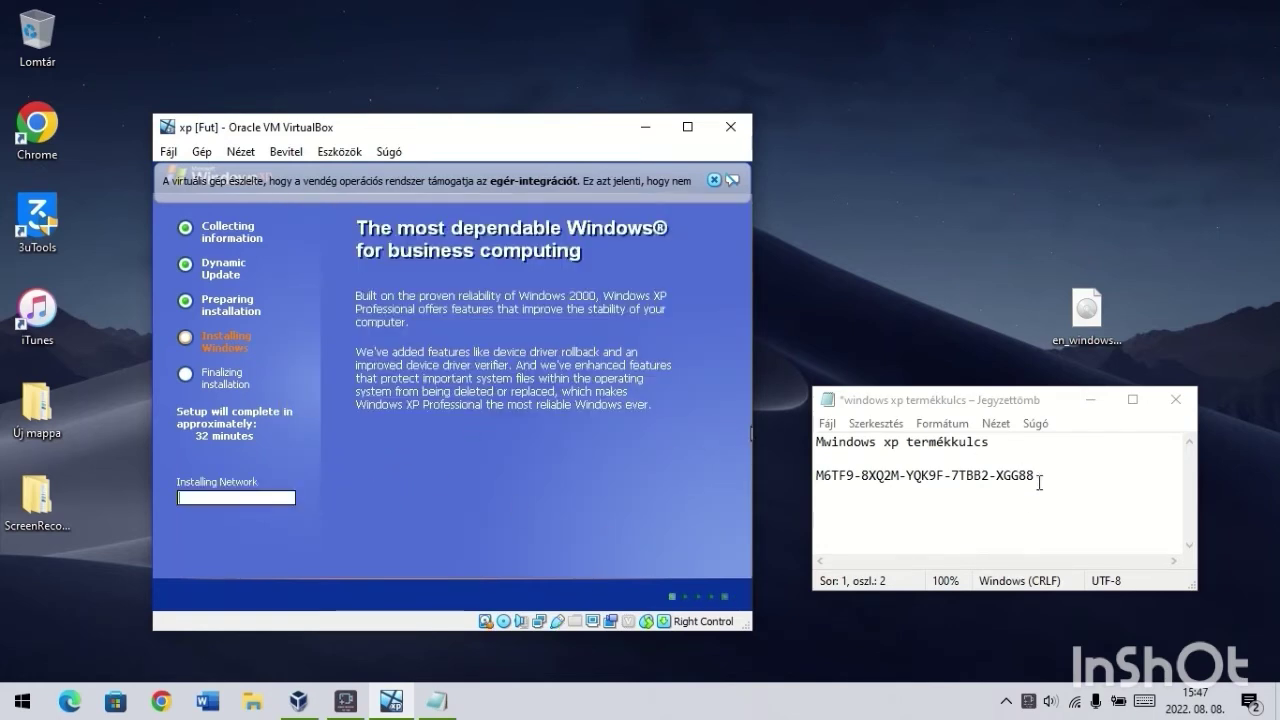
# - Close the product key note in Notepad, saving it as a text file on the desktop
pyautogui.moveTo(1045, 478); pyautogui.dragTo(838, 499)
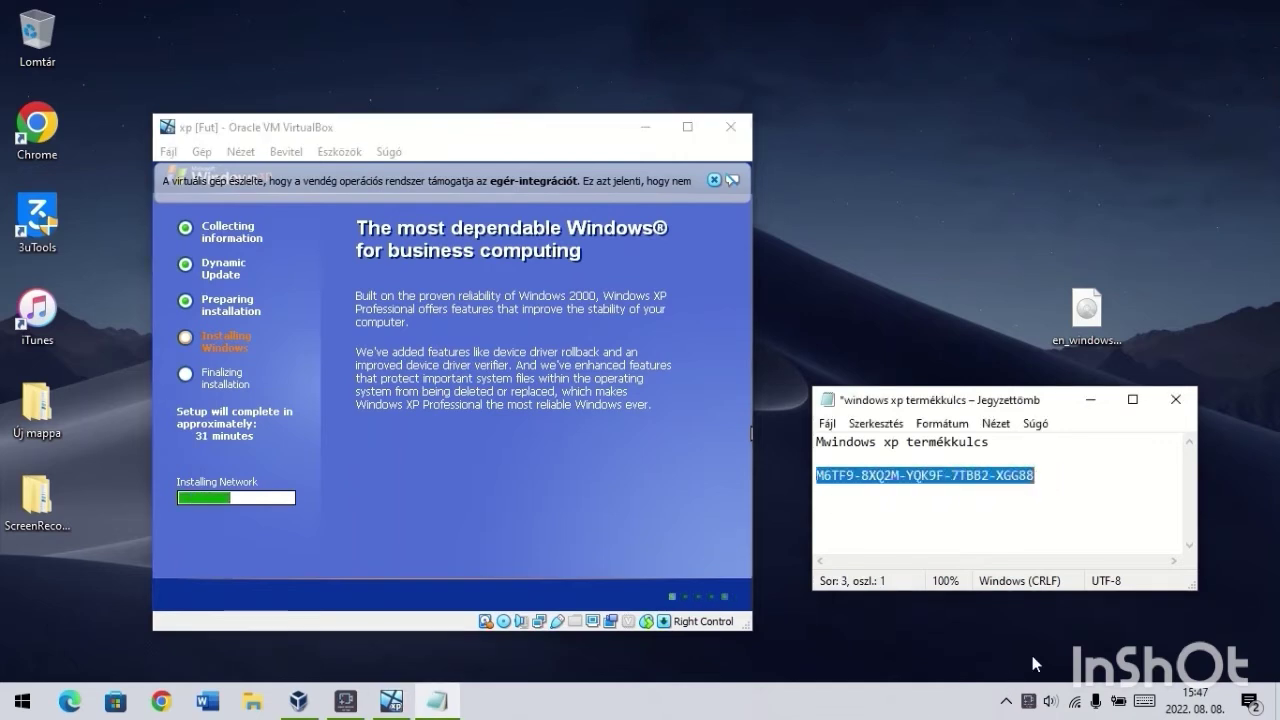
pyautogui.click(1103, 506)
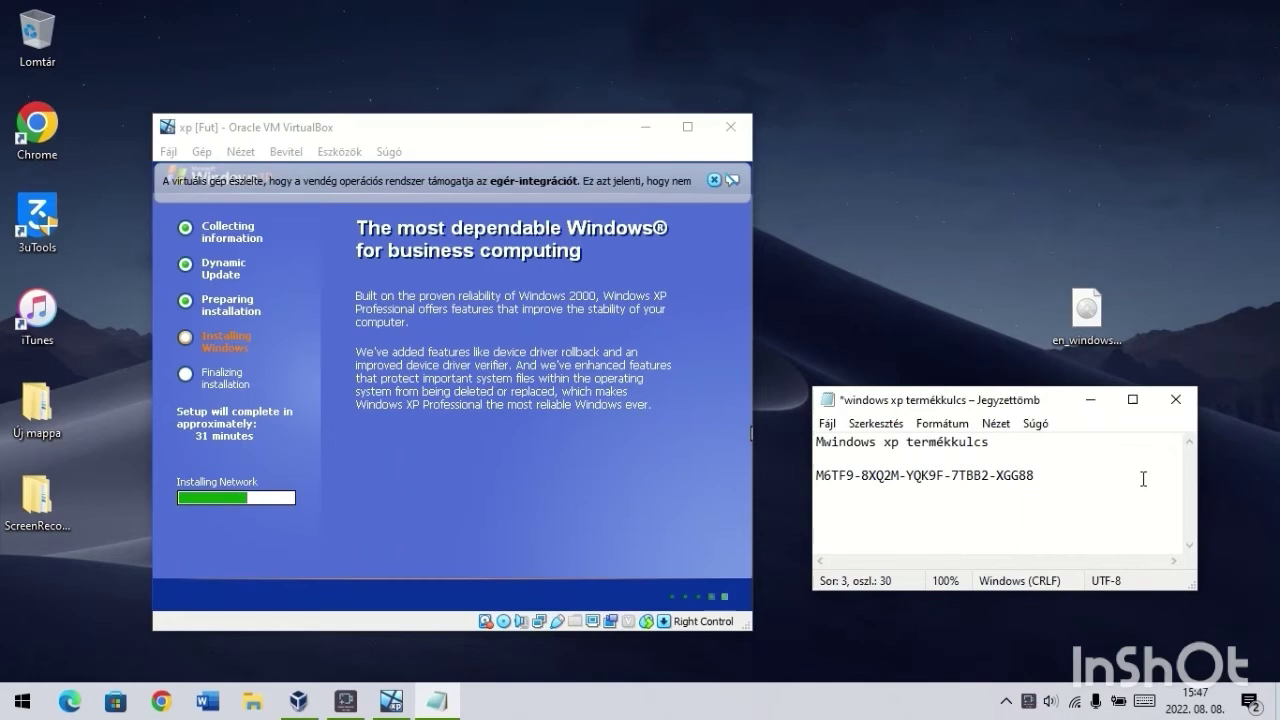
pyautogui.click(1186, 410)
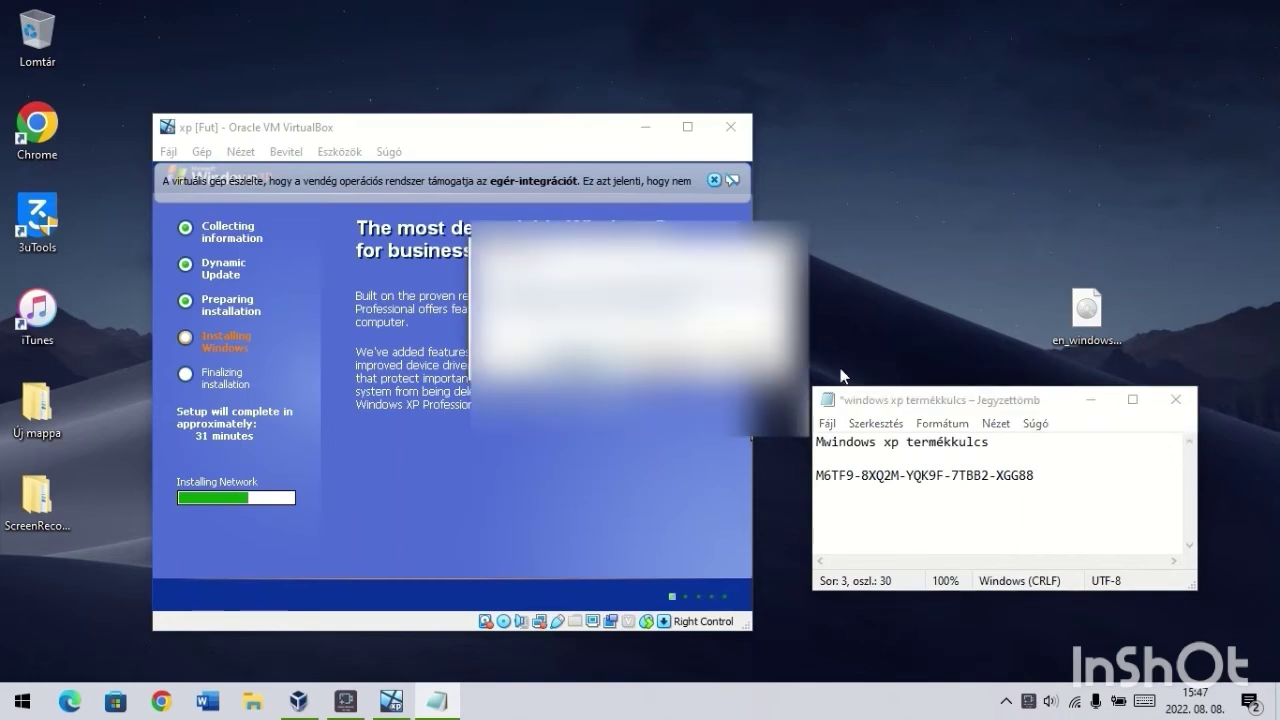
pyautogui.click(666, 360)
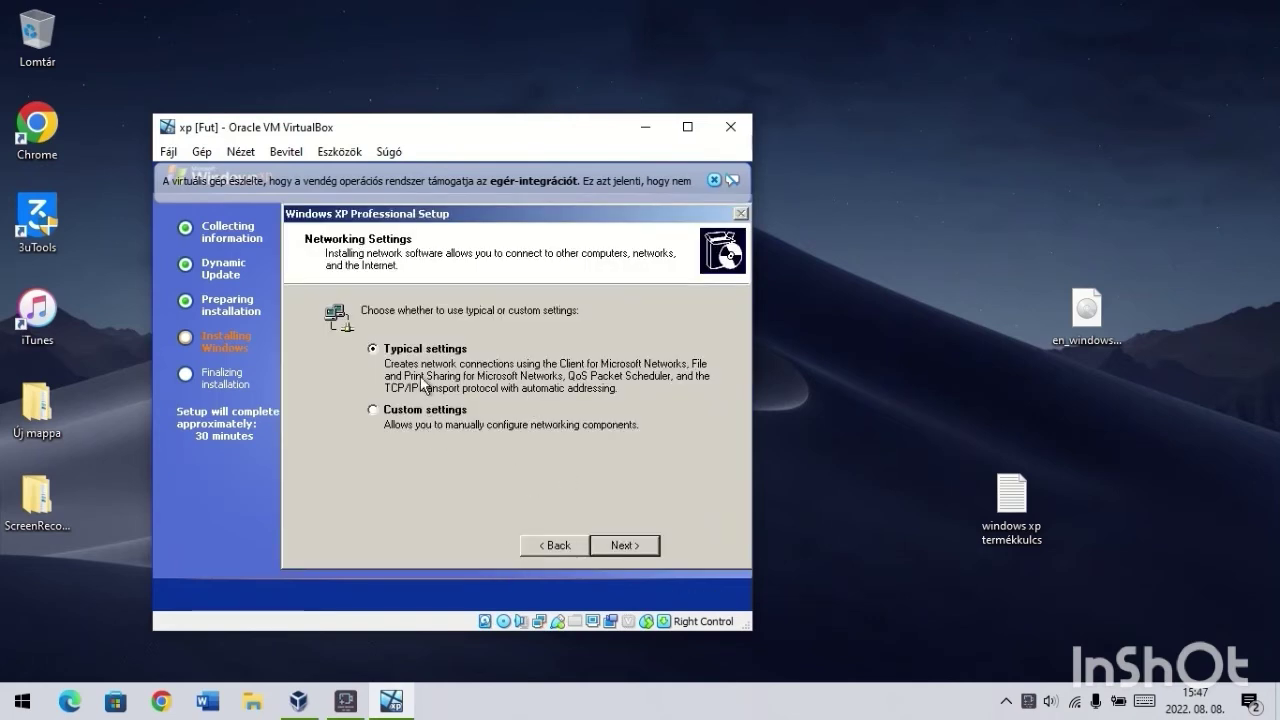
# - Accept Typical network settings and the default WORKGROUP, repositioning the VirtualBox window while setup finishes
pyautogui.click(620, 547)
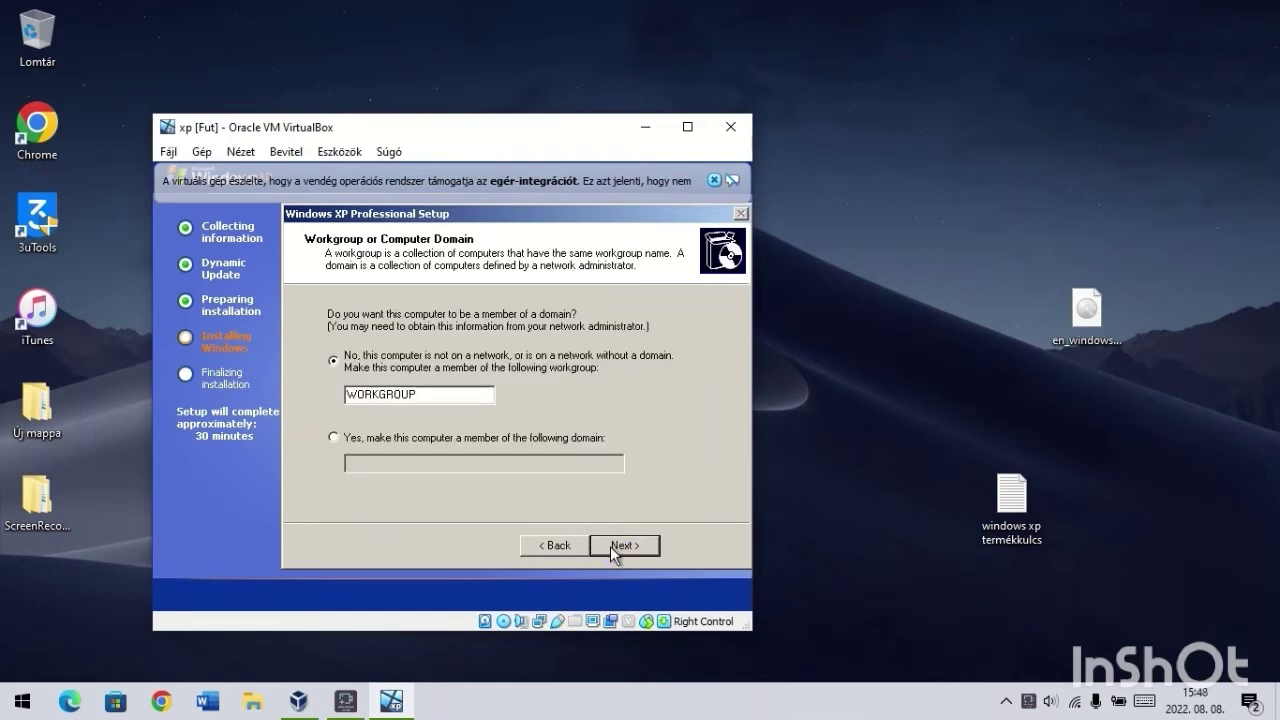
pyautogui.click(612, 546)
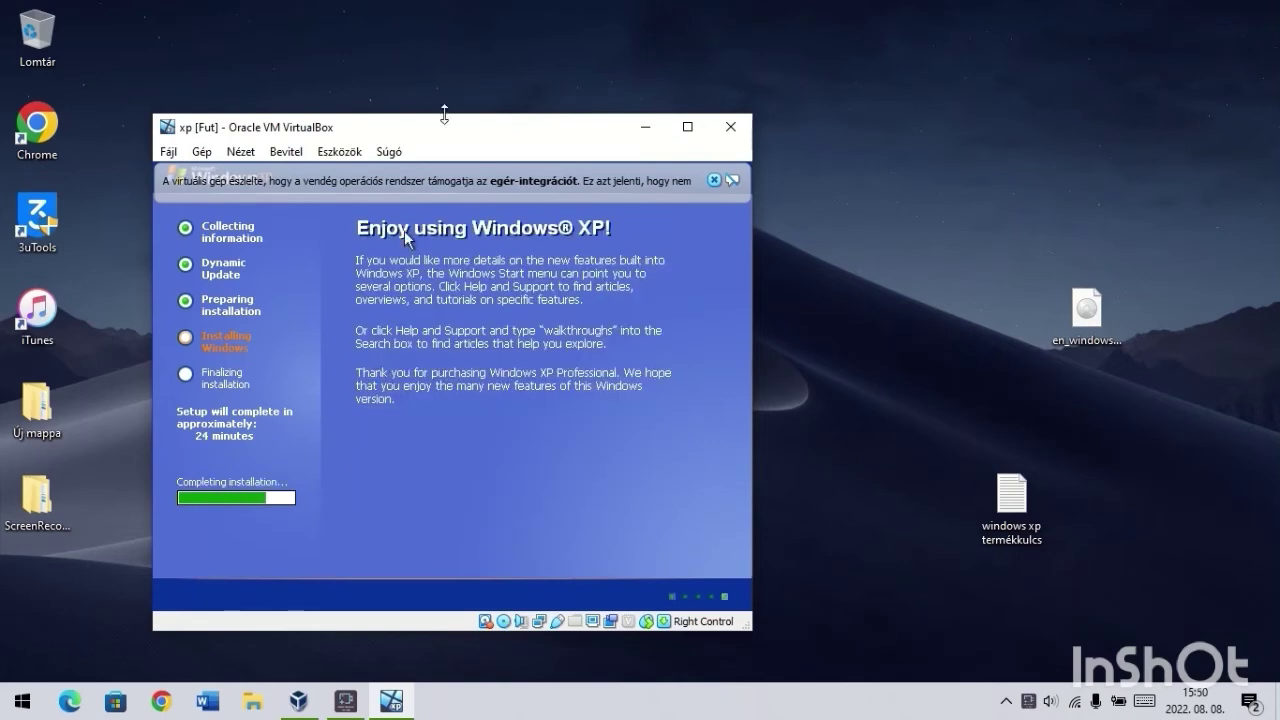
pyautogui.moveTo(444, 120); pyautogui.dragTo(593, 107)
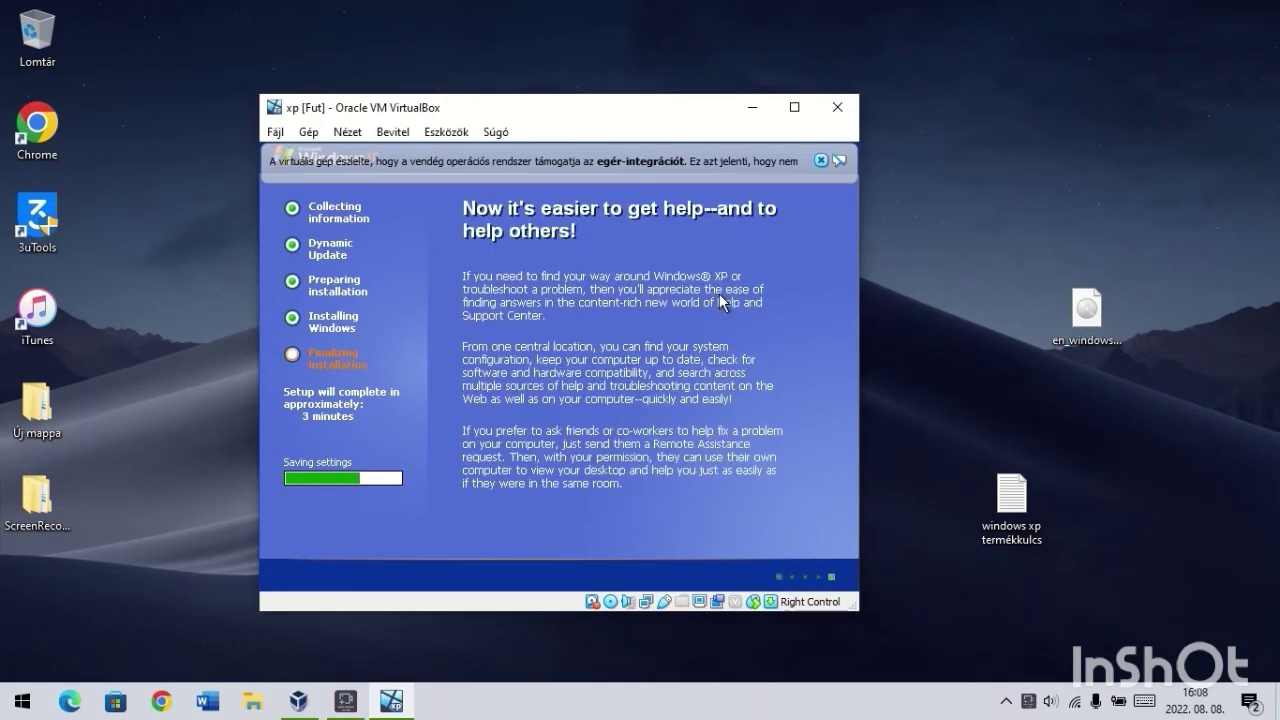
pyautogui.moveTo(550, 107); pyautogui.dragTo(646, 66)
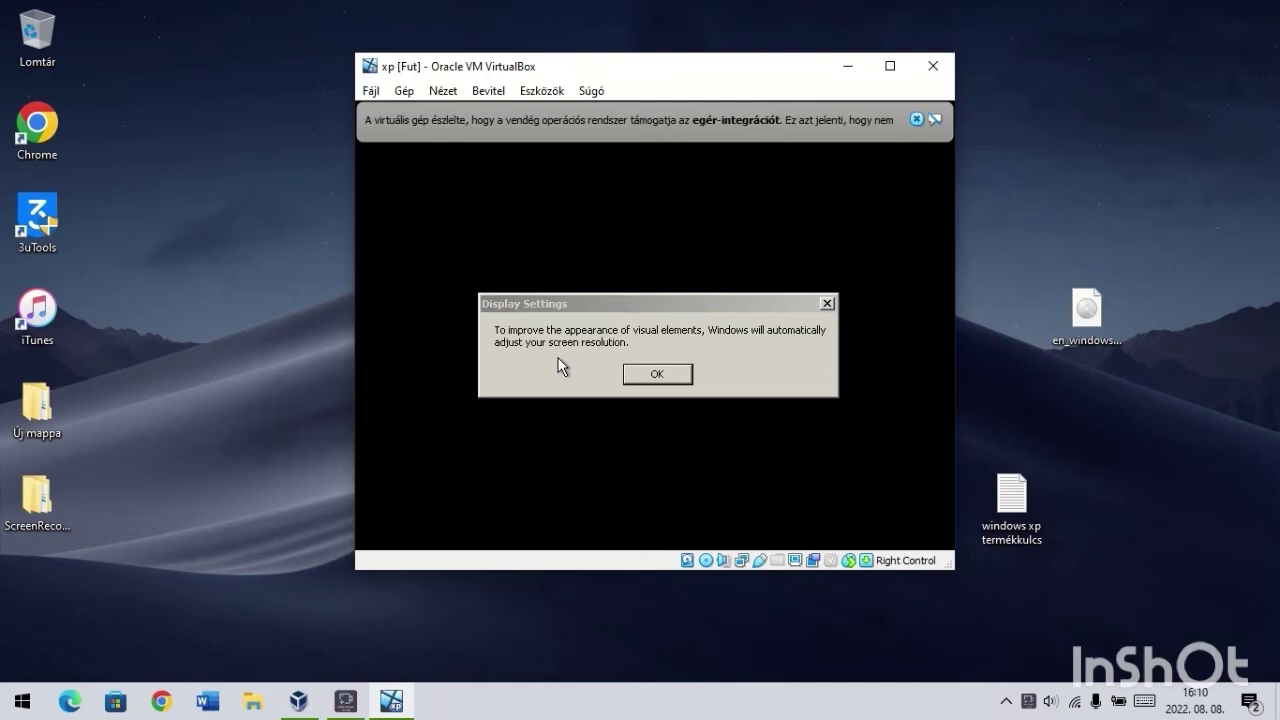
# - Accept the automatic screen resolution change and keep the new resolution in Monitor Settings
pyautogui.click(660, 374)
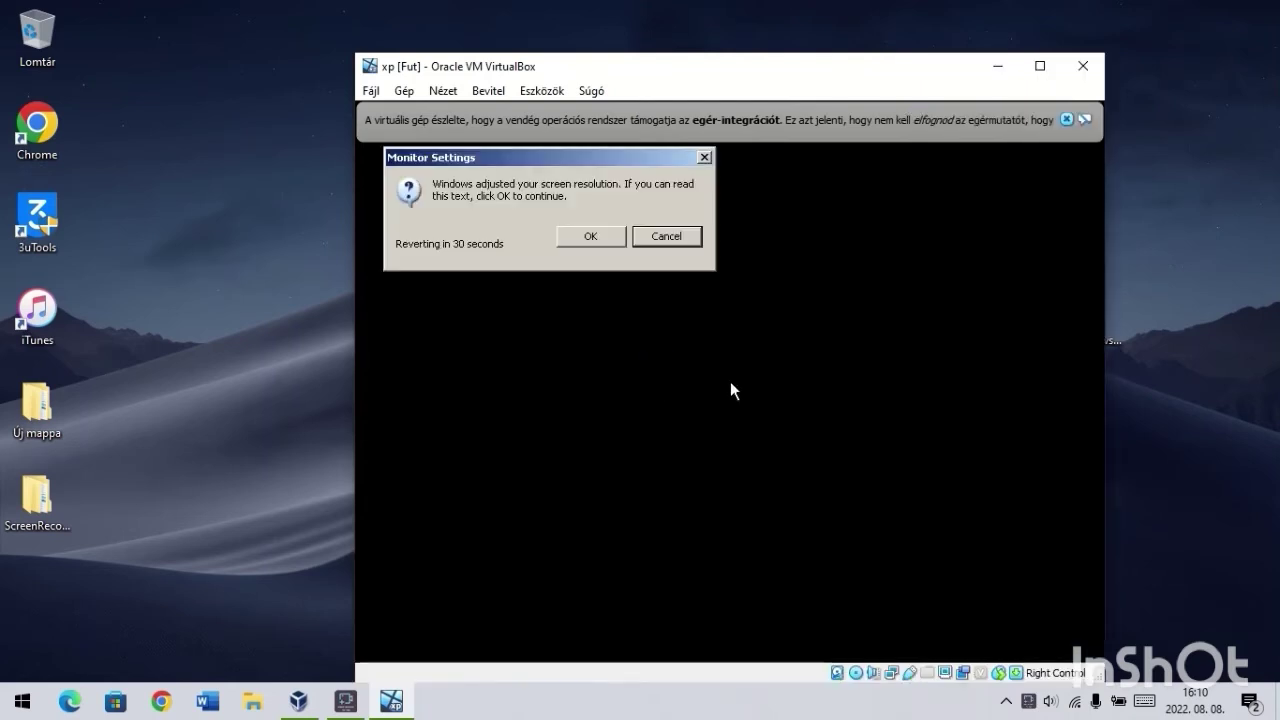
pyautogui.click(590, 237)
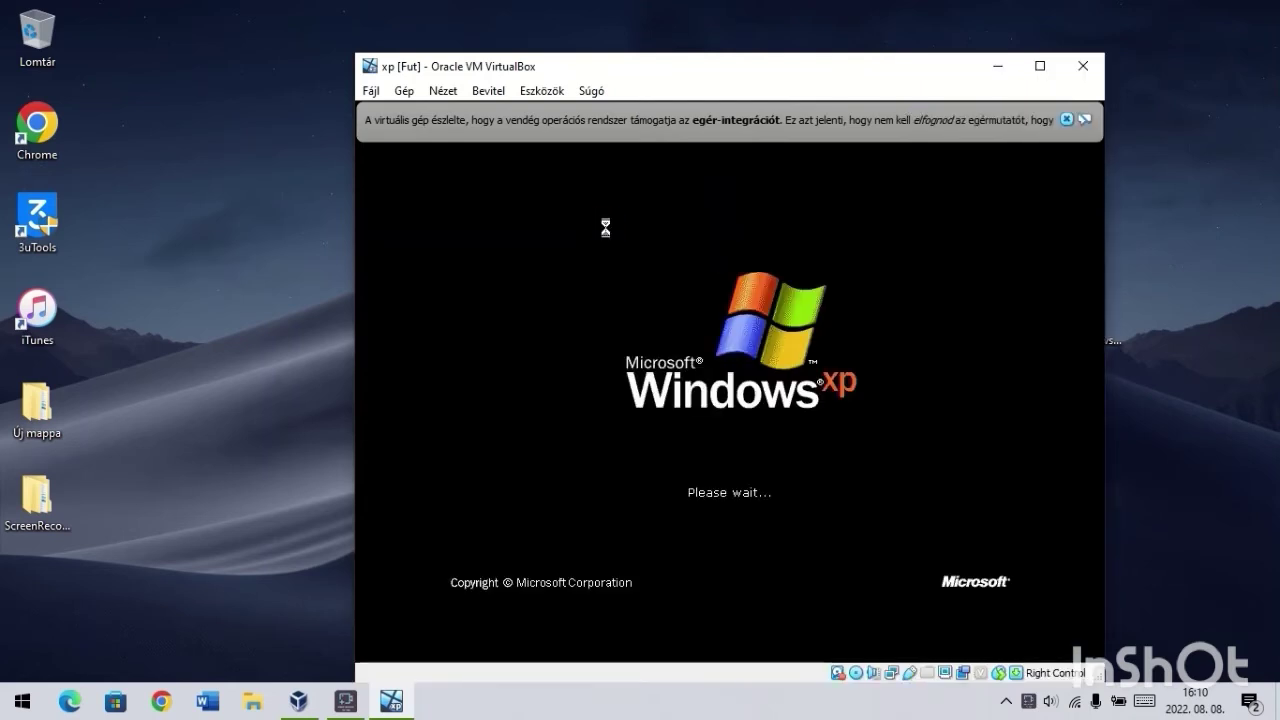
pyautogui.moveTo(611, 64); pyautogui.dragTo(548, 29)
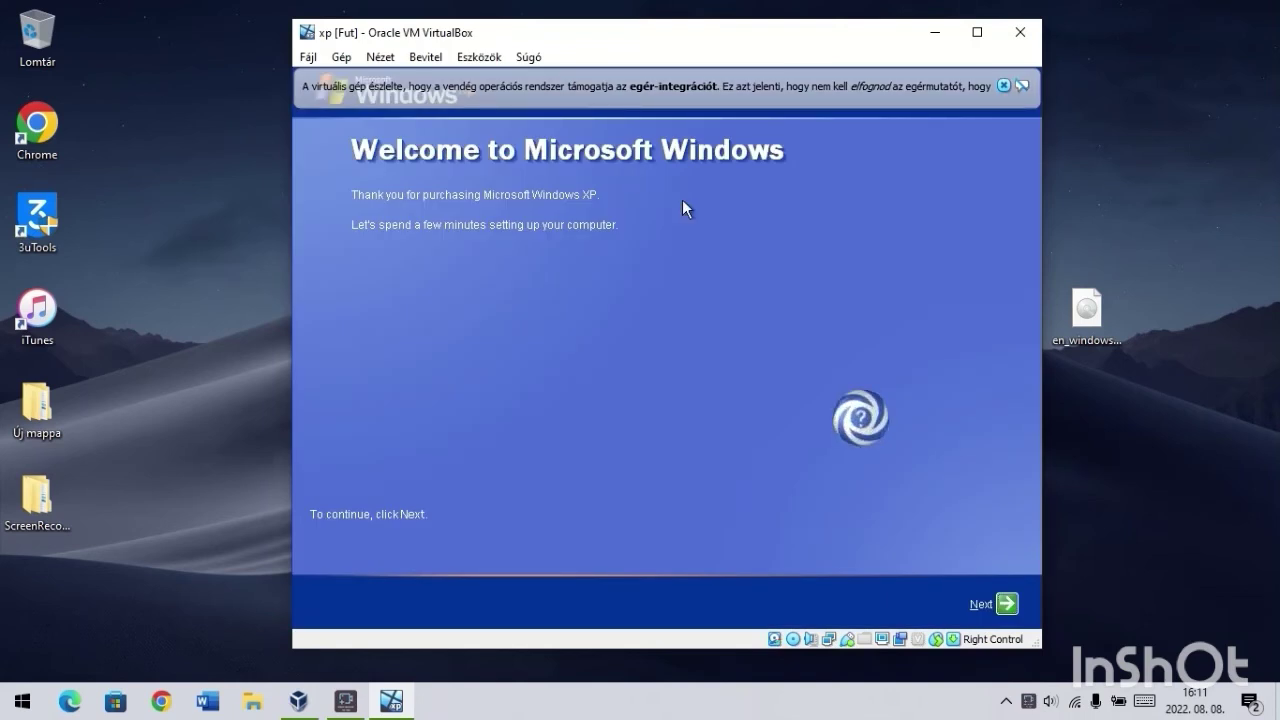
# - Start the XP welcome setup and decline automatic updates with Not right now
pyautogui.click(998, 605)
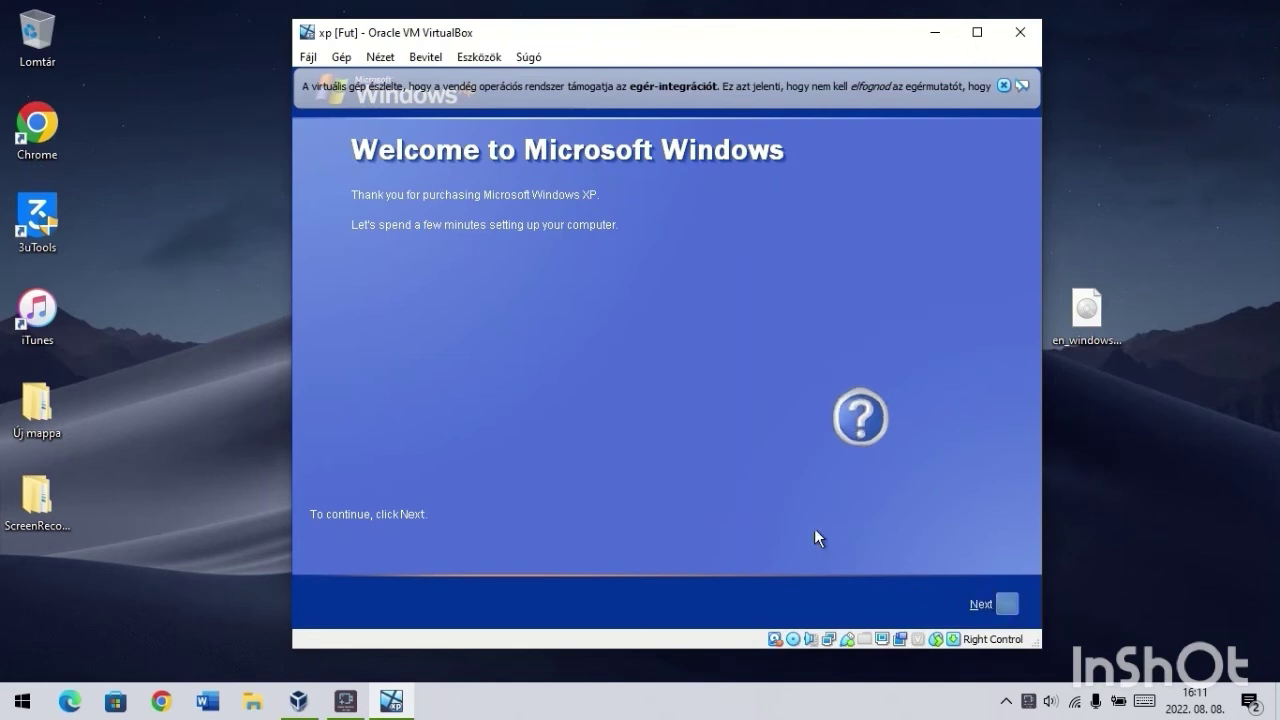
pyautogui.click(467, 372)
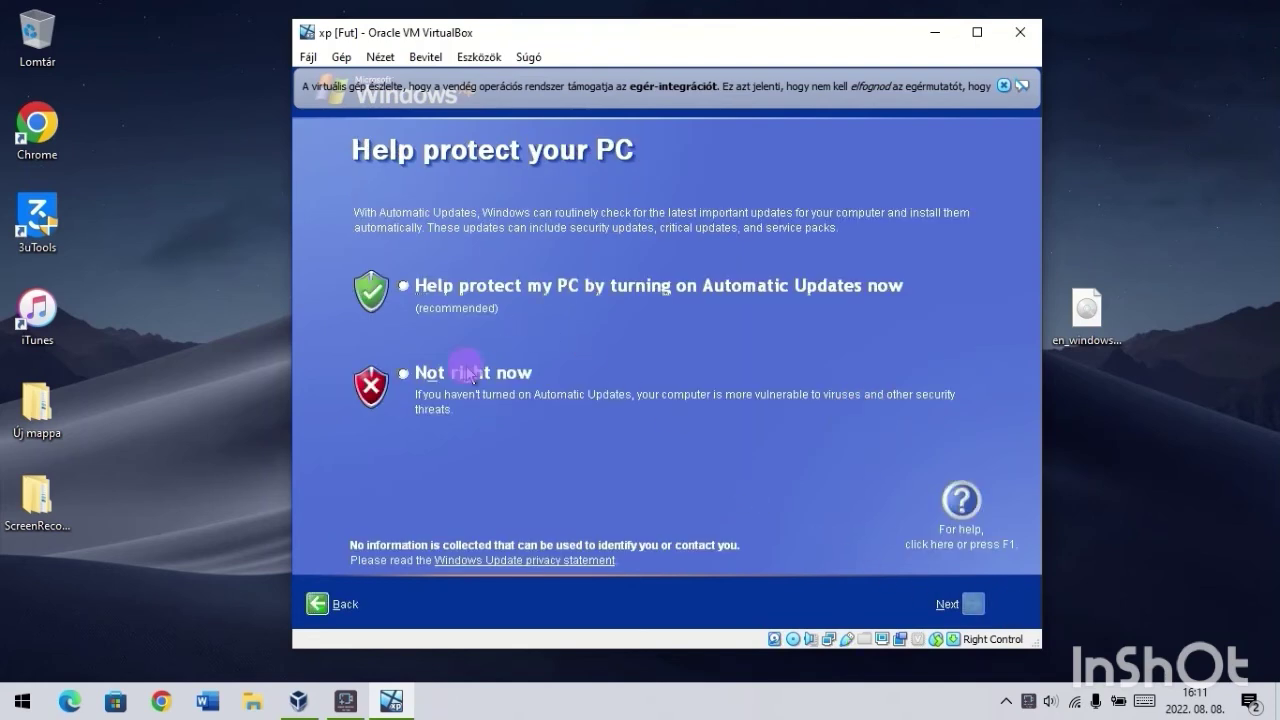
pyautogui.click(937, 604)
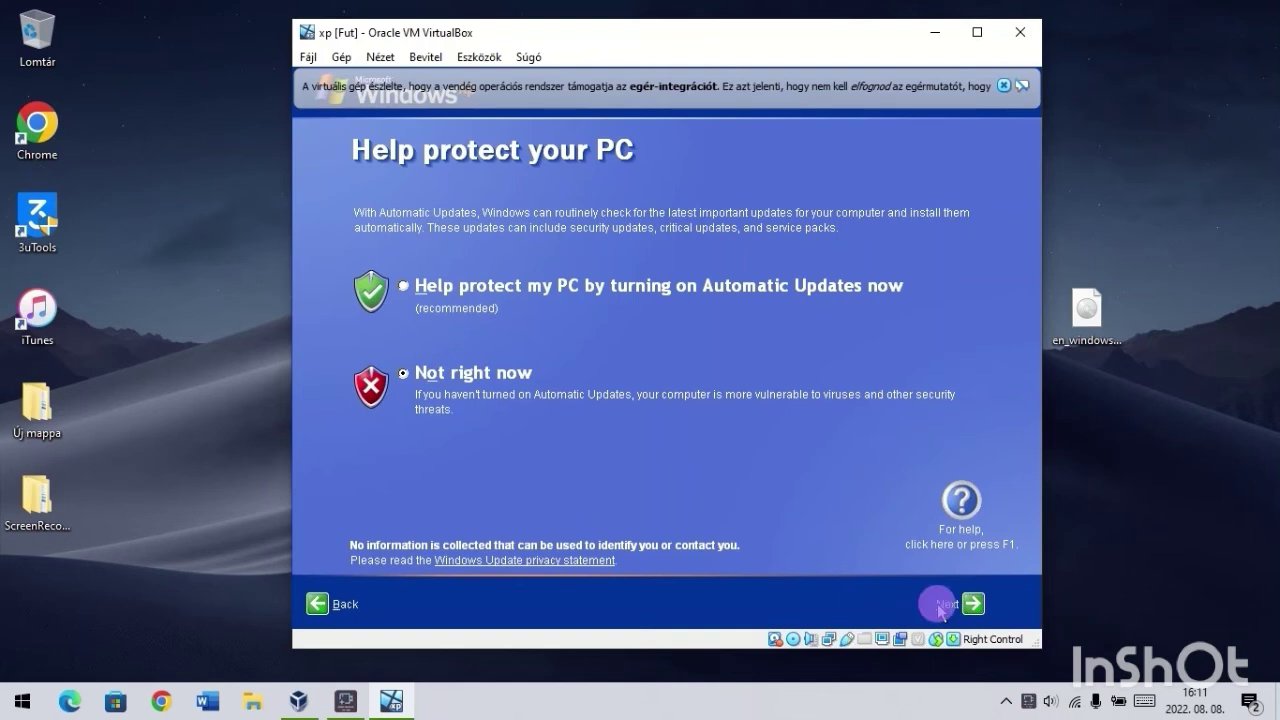
pyautogui.click(969, 604)
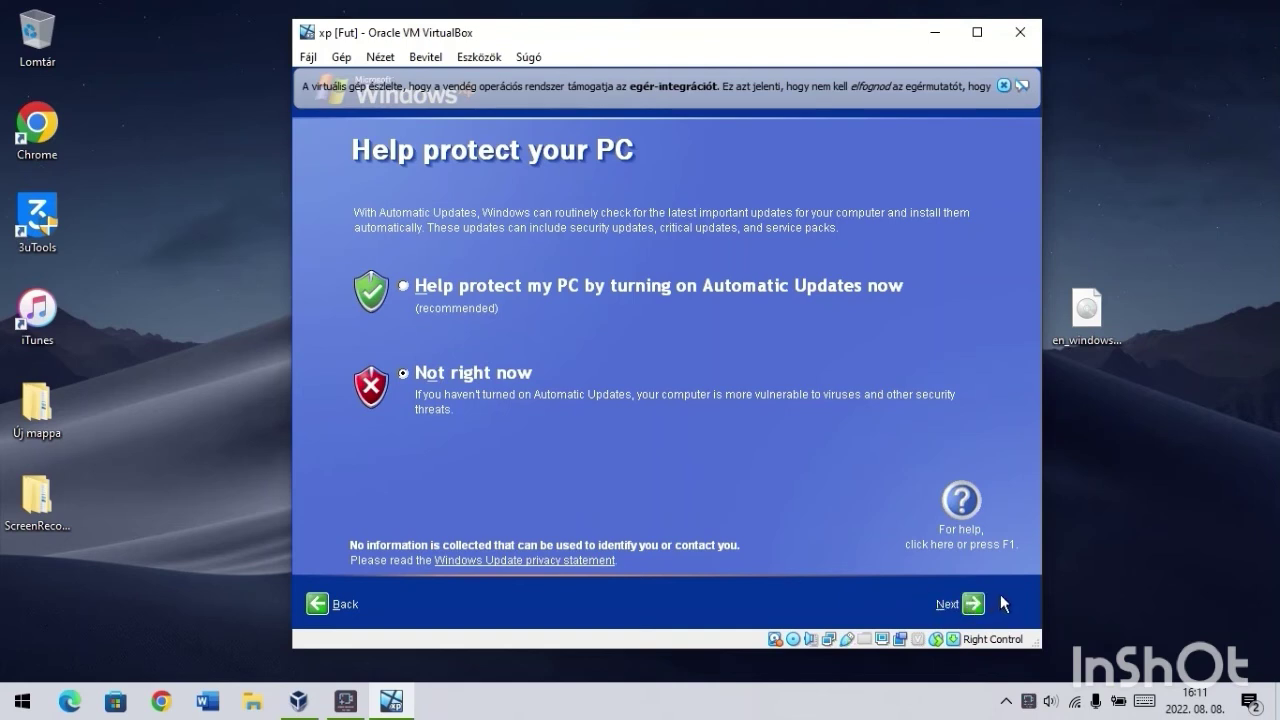
pyautogui.click(984, 601)
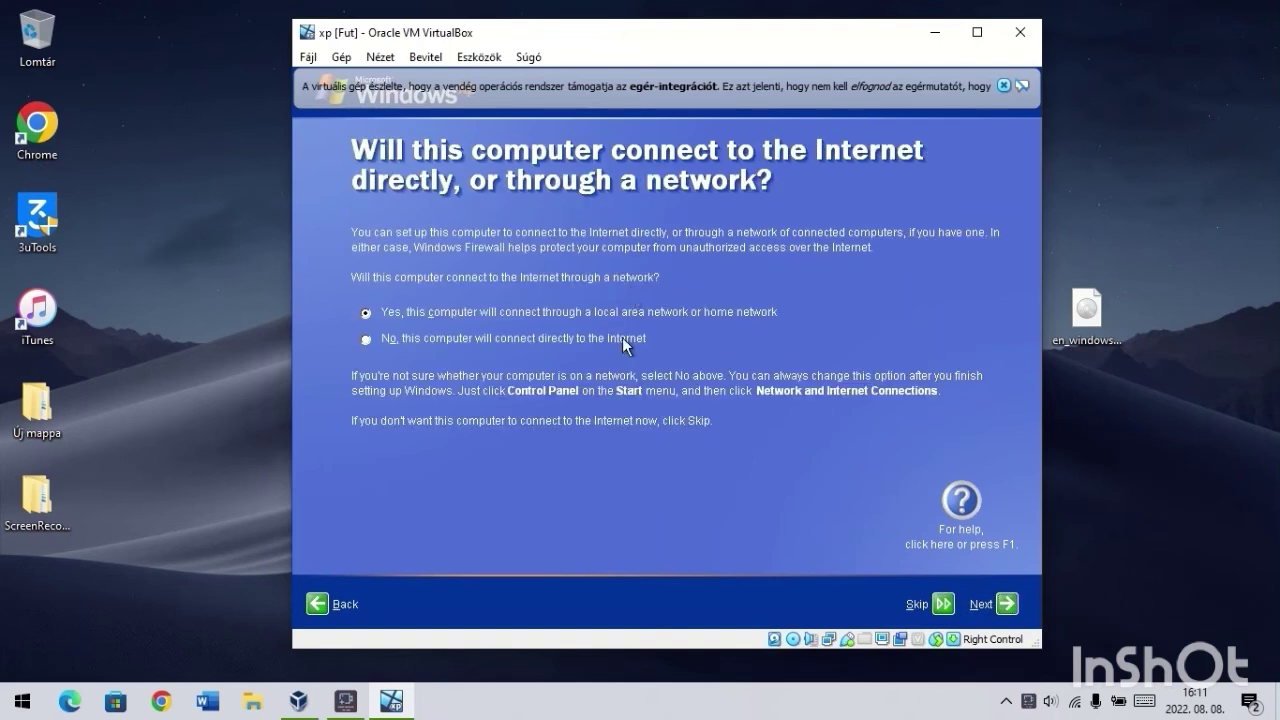
# - Choose a direct Internet connection and decline registering with Microsoft
pyautogui.click(622, 340)
pyautogui.click(1007, 604)
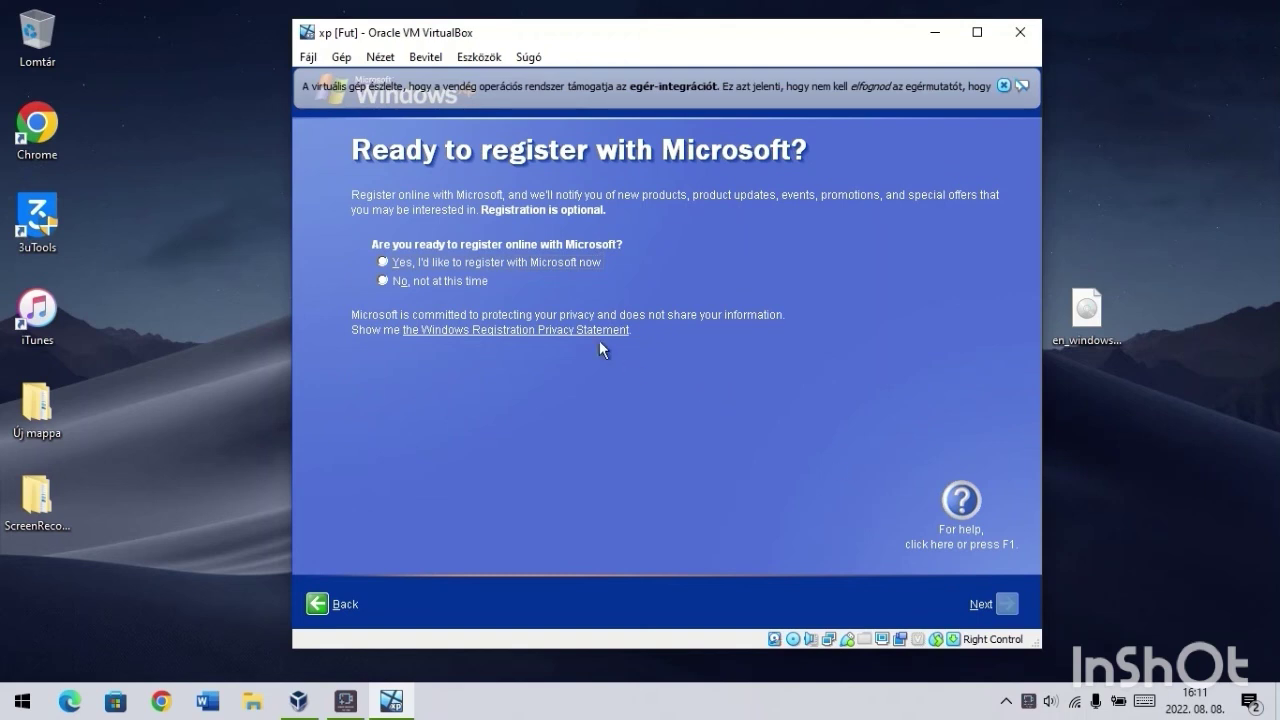
pyautogui.click(471, 284)
pyautogui.click(1005, 605)
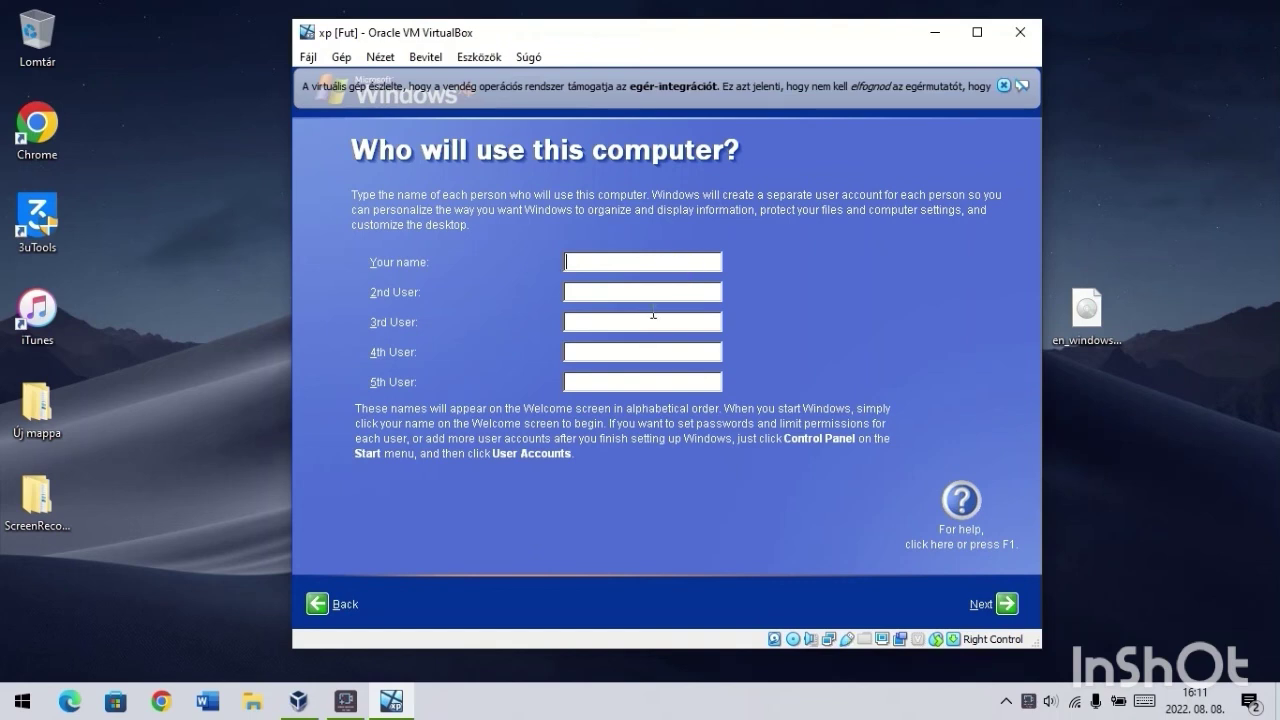
# - Create the user account and finish first-run setup to load the XP desktop
pyautogui.write('tutorial')
pyautogui.click(1006, 604)
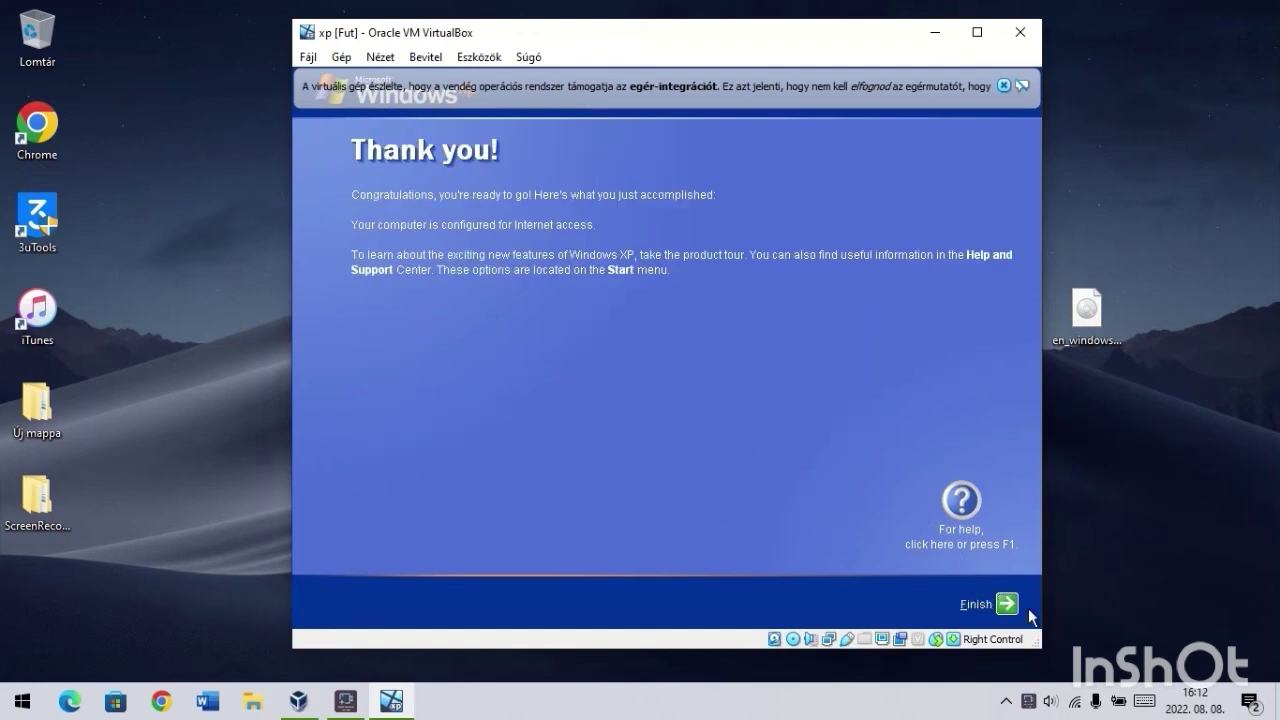
pyautogui.click(981, 598)
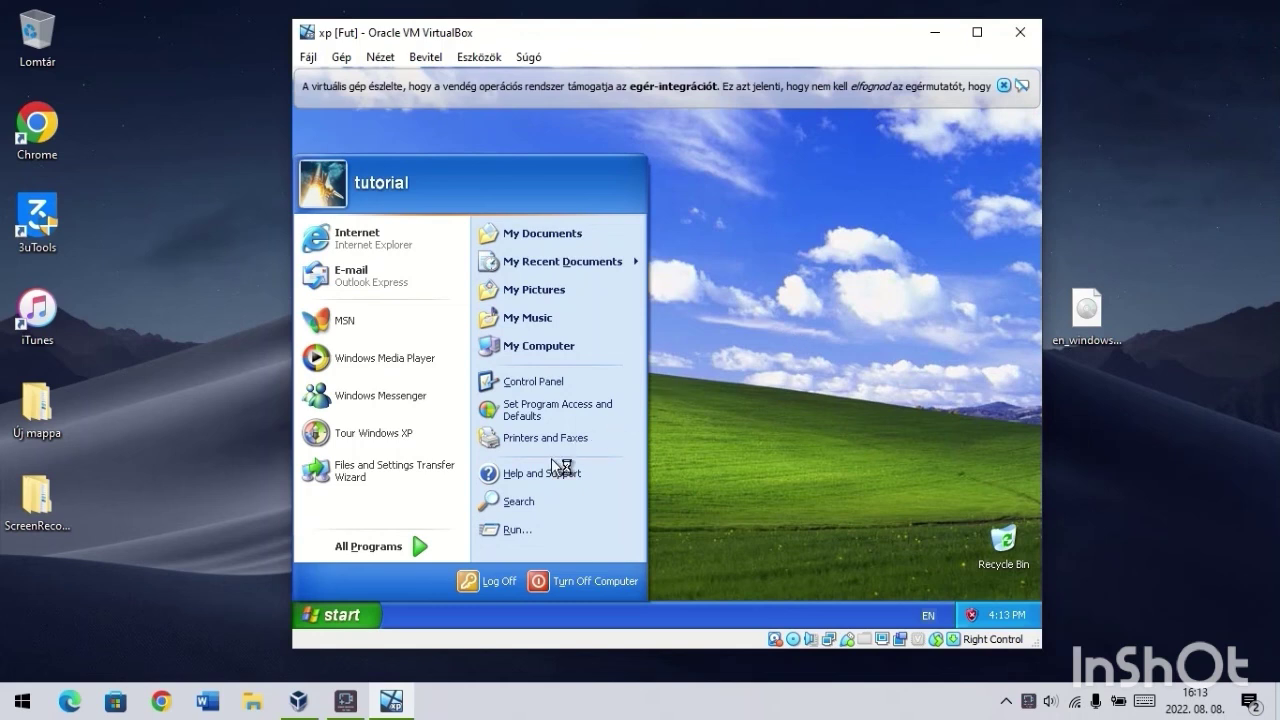
# - From the XP desktop, bring up the Turn Off Computer dialog via the Start menu
pyautogui.click(366, 620)
pyautogui.click(779, 541)
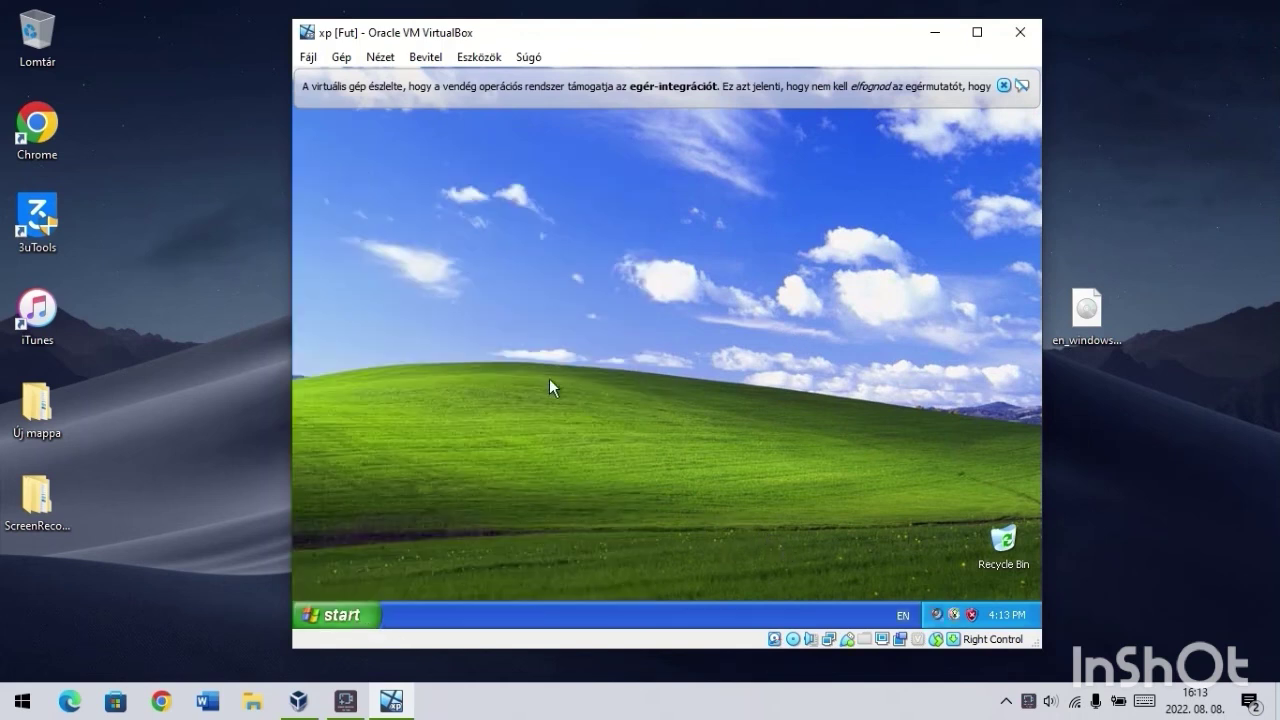
pyautogui.click(637, 420)
pyautogui.click(727, 441)
pyautogui.click(587, 422)
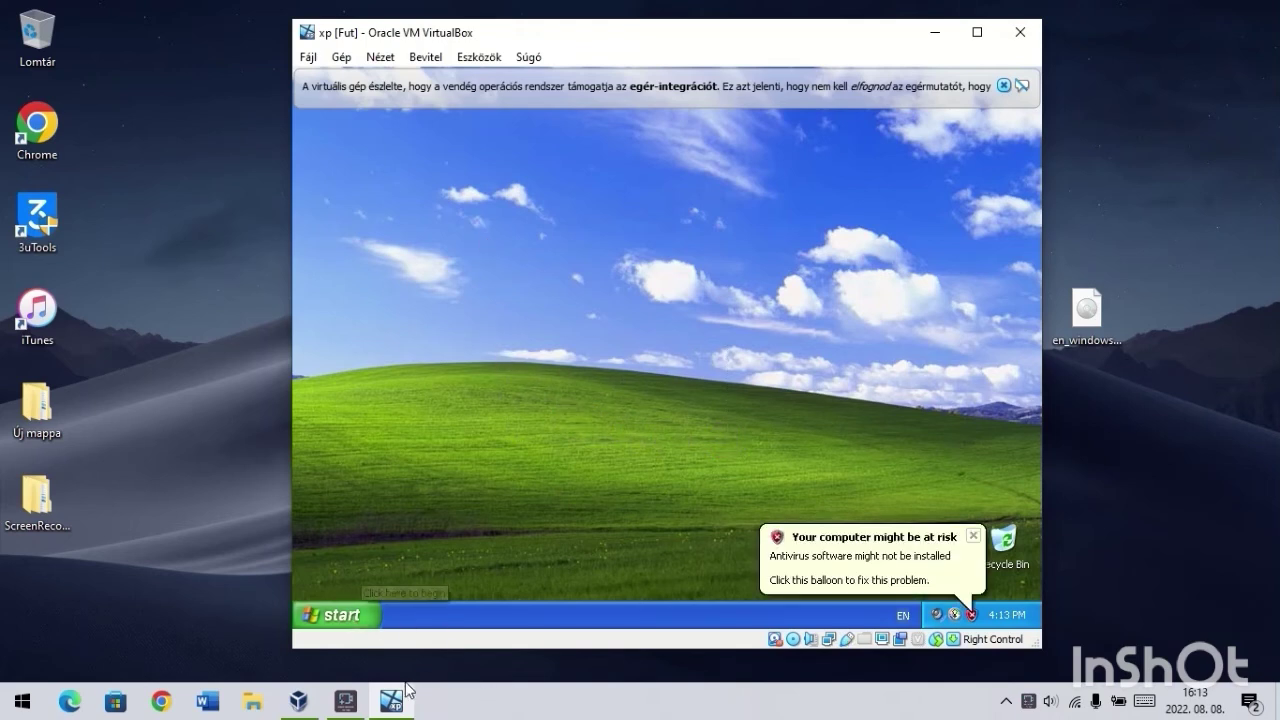
pyautogui.click(366, 624)
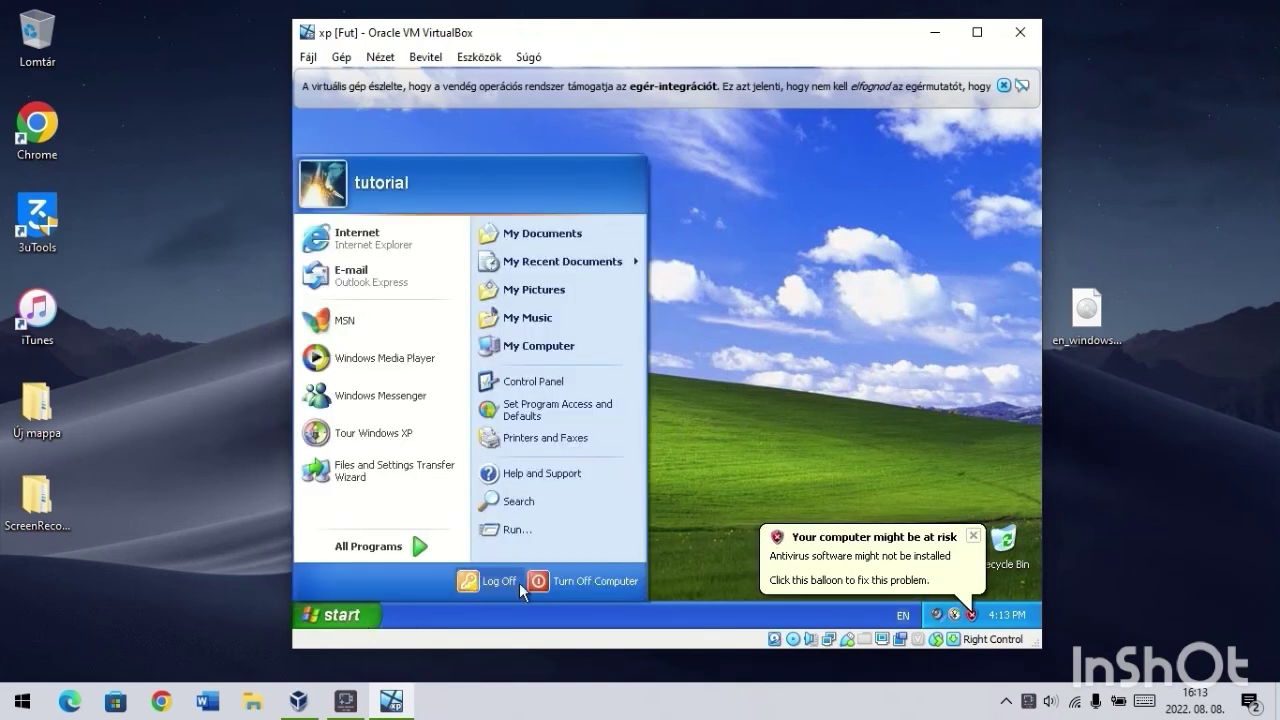
pyautogui.click(581, 586)
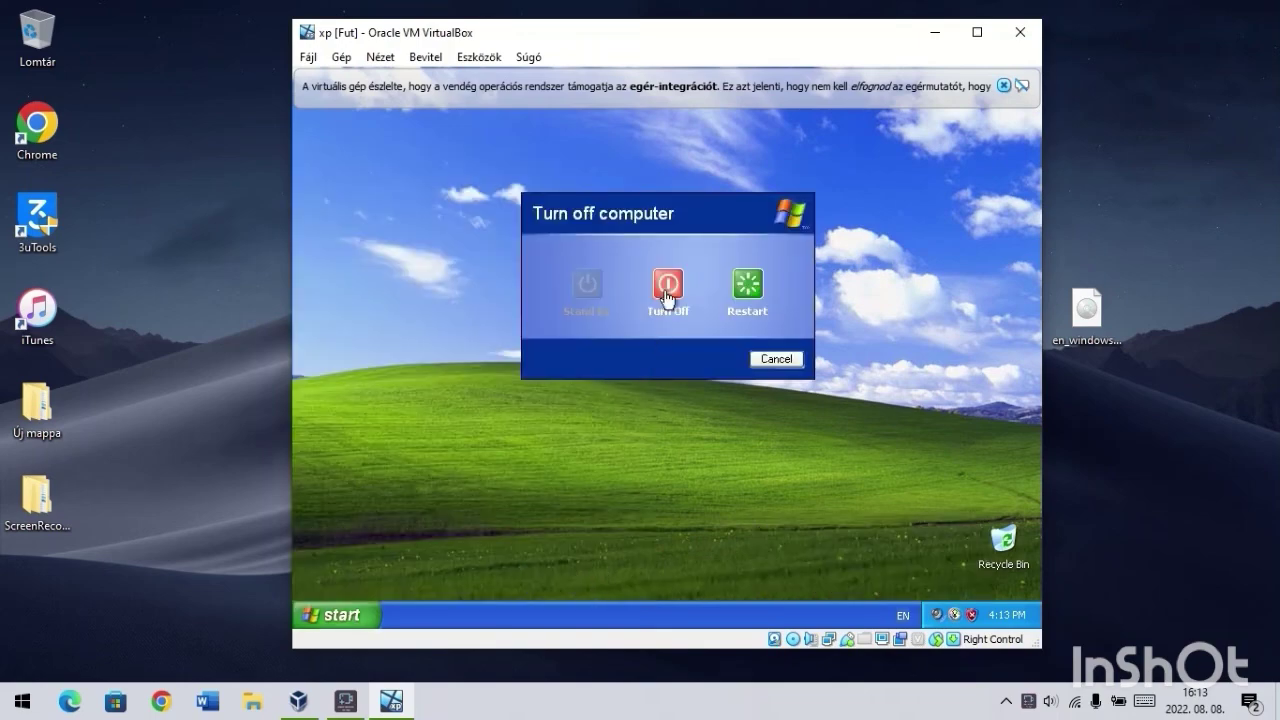